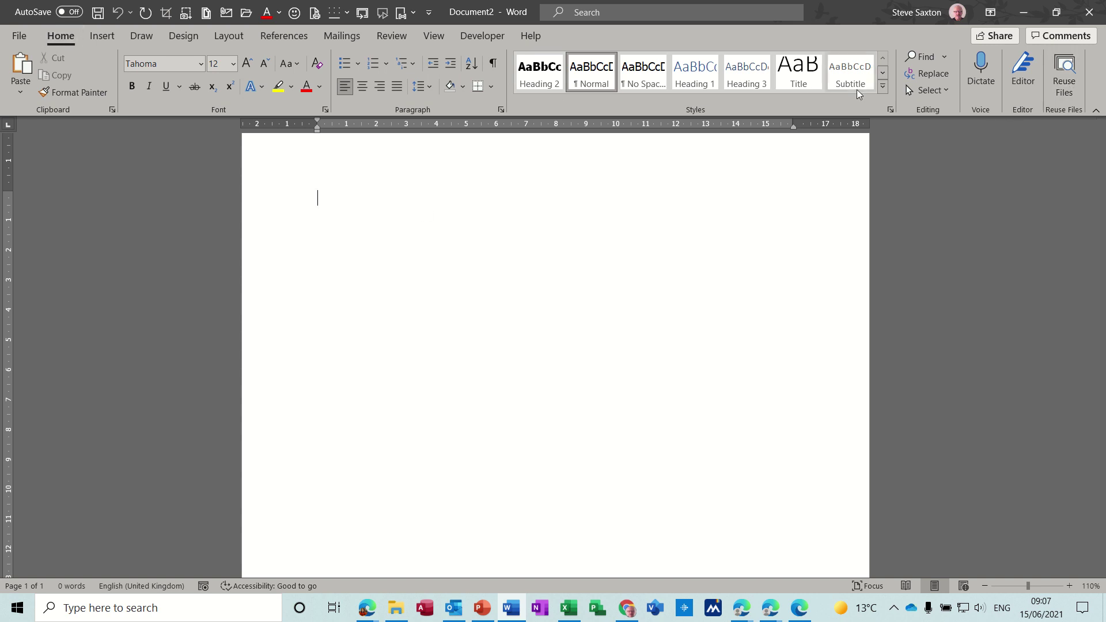
- Open the Reuse Files pane and browse its search scope list and suggested files
click(1066, 73)
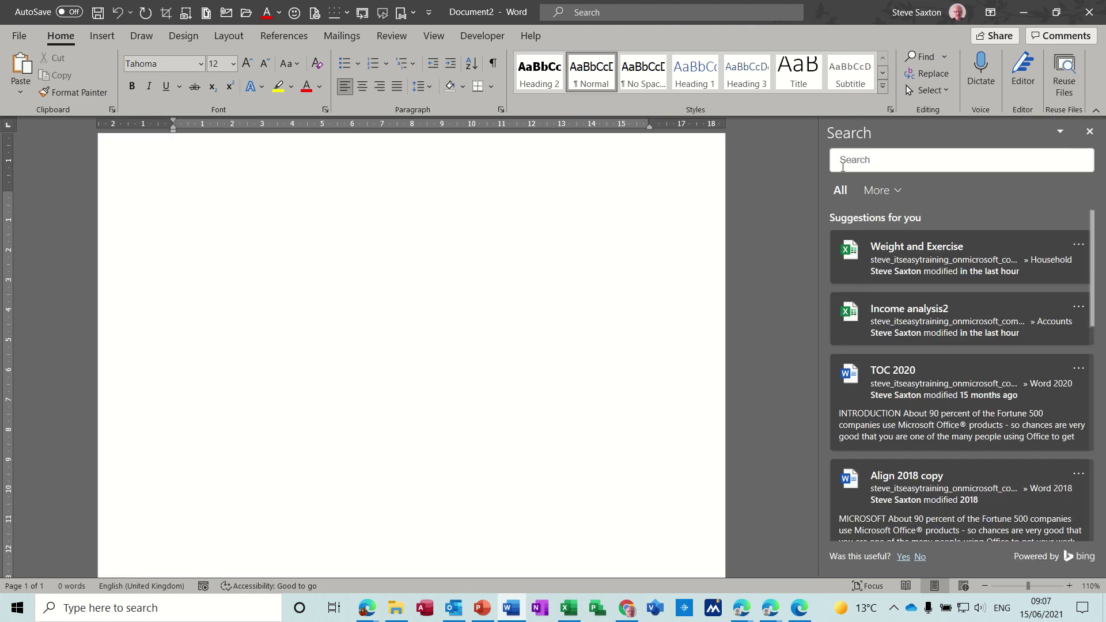
click(905, 159)
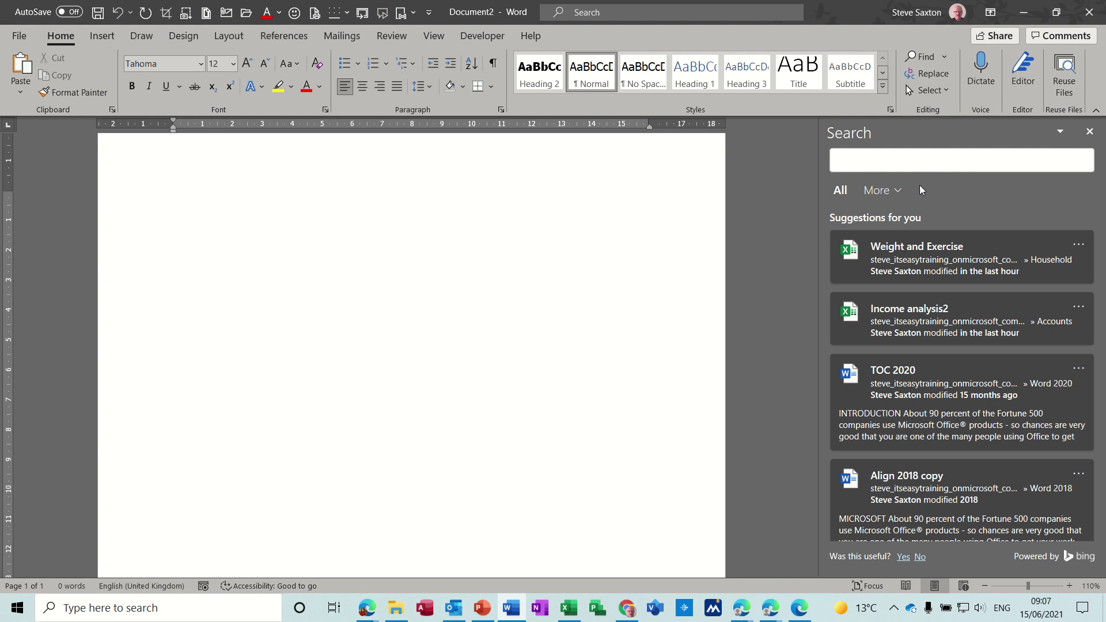
click(896, 192)
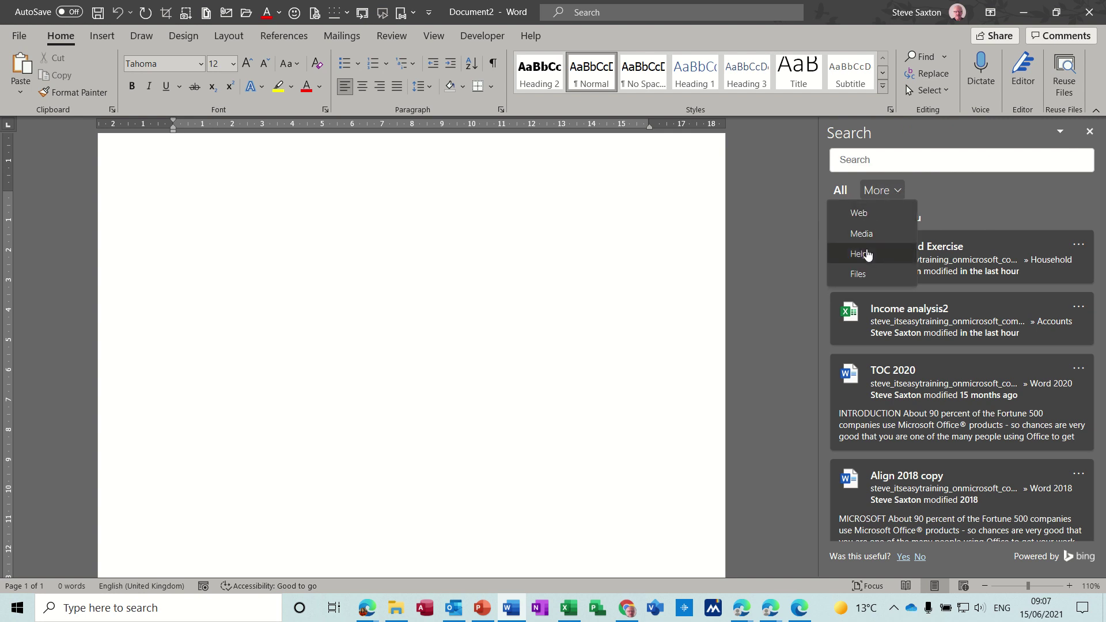
click(982, 202)
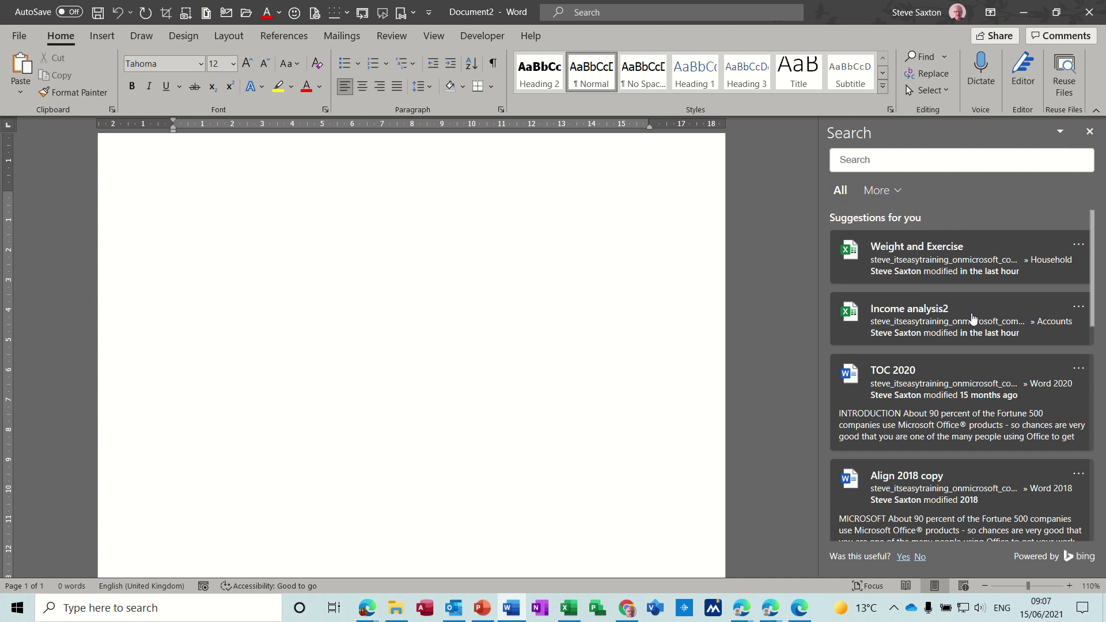
- Insert the YouTube Earnings (Sheet 10) and GOOGLE ADS charts from Income analysis2, one below the other
click(919, 322)
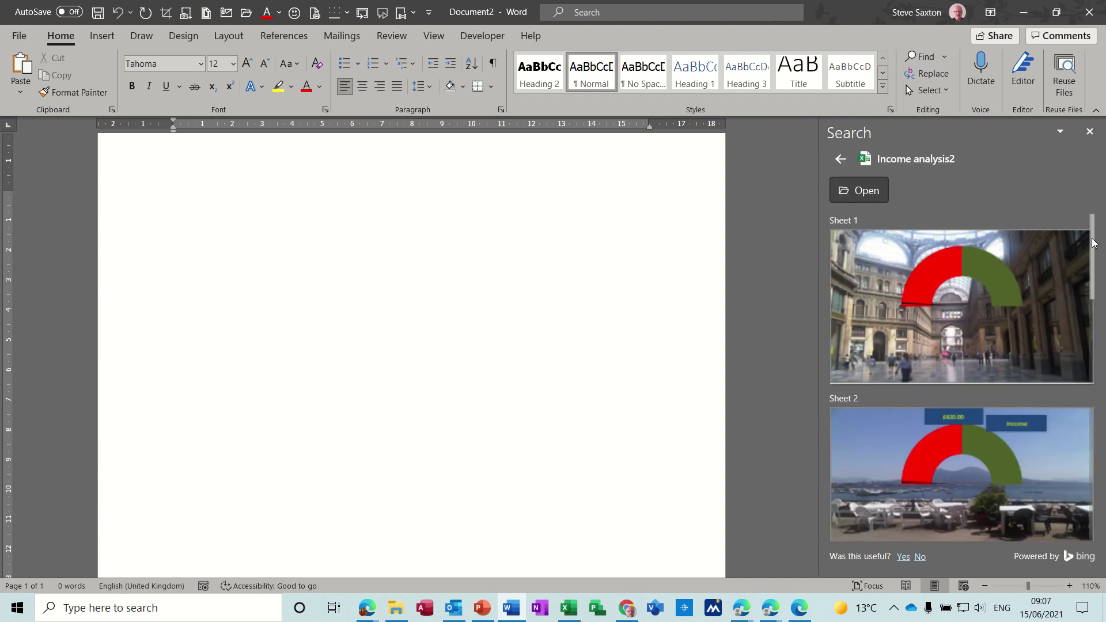
drag(1095, 242, 1104, 421)
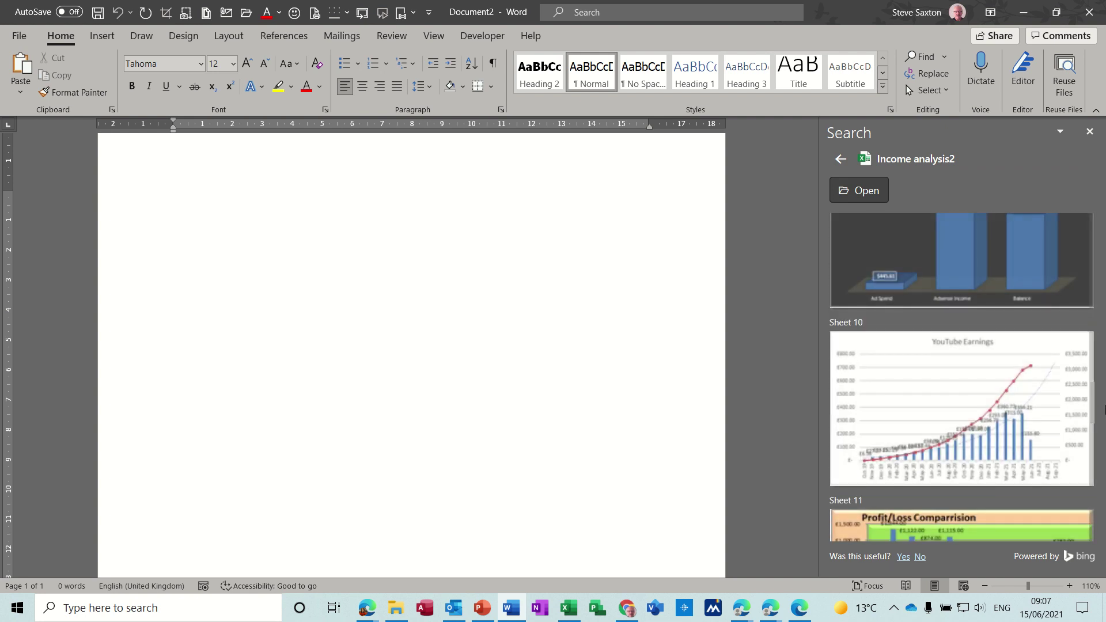
mouse_move(968, 373)
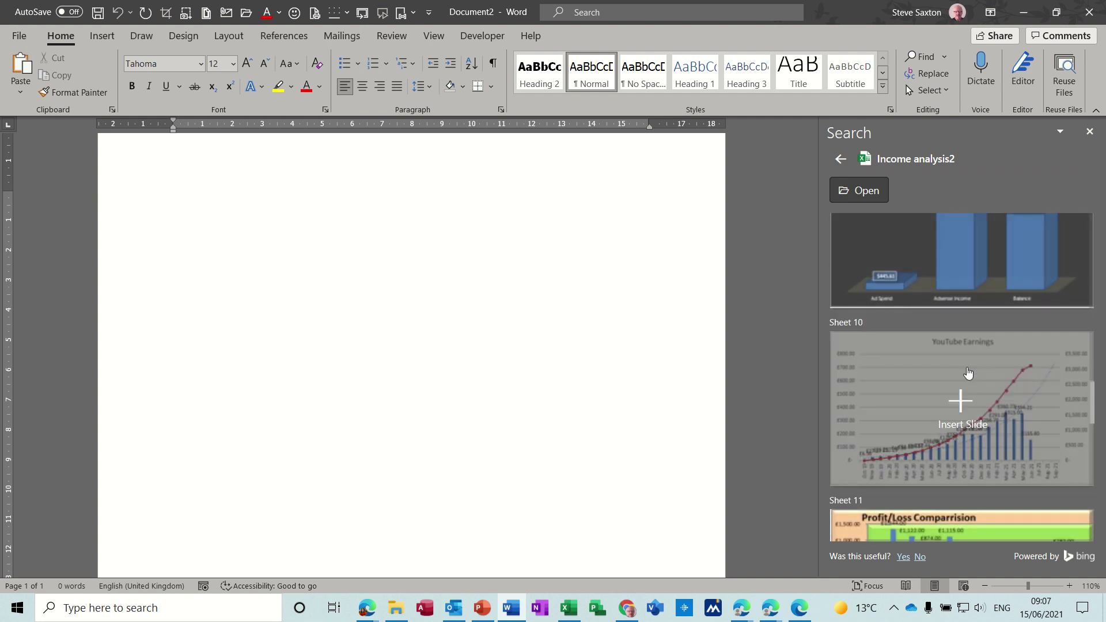
click(961, 402)
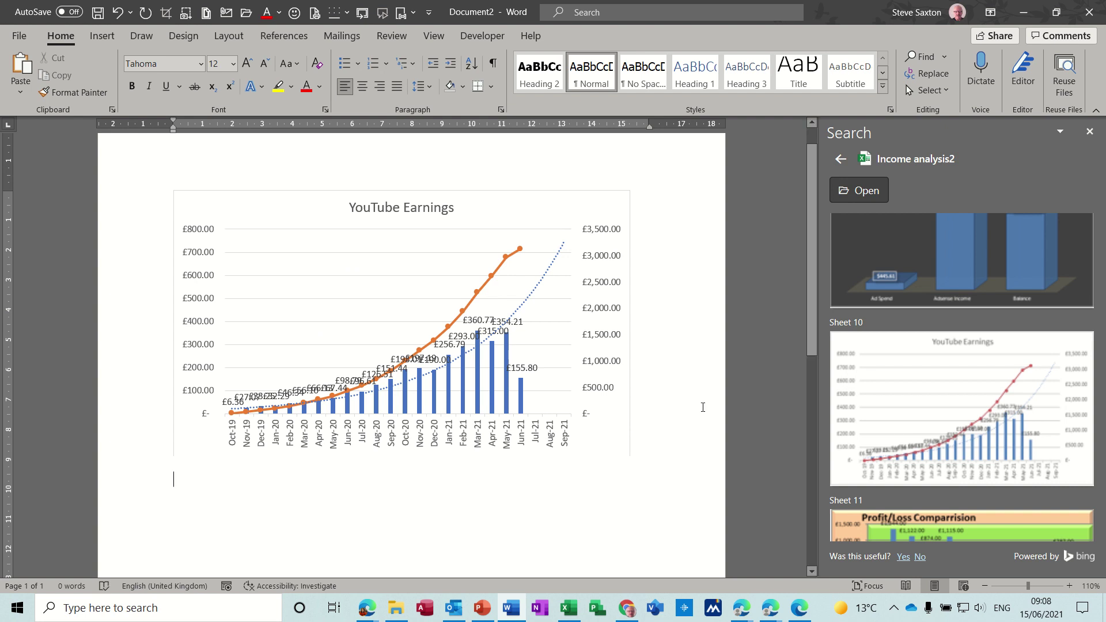
mouse_move(969, 276)
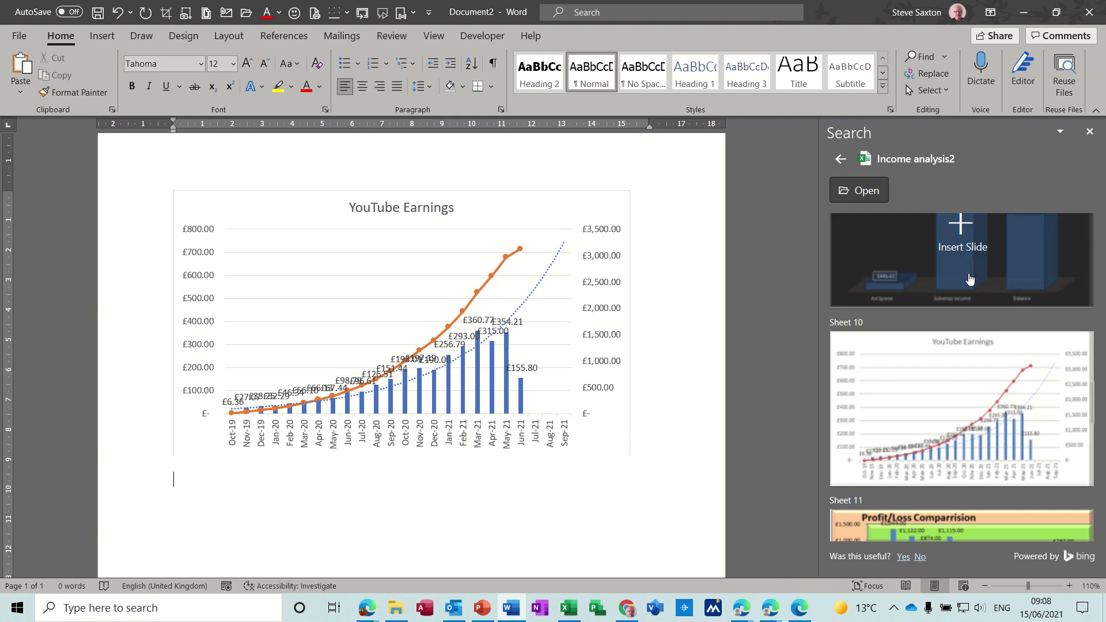
click(962, 230)
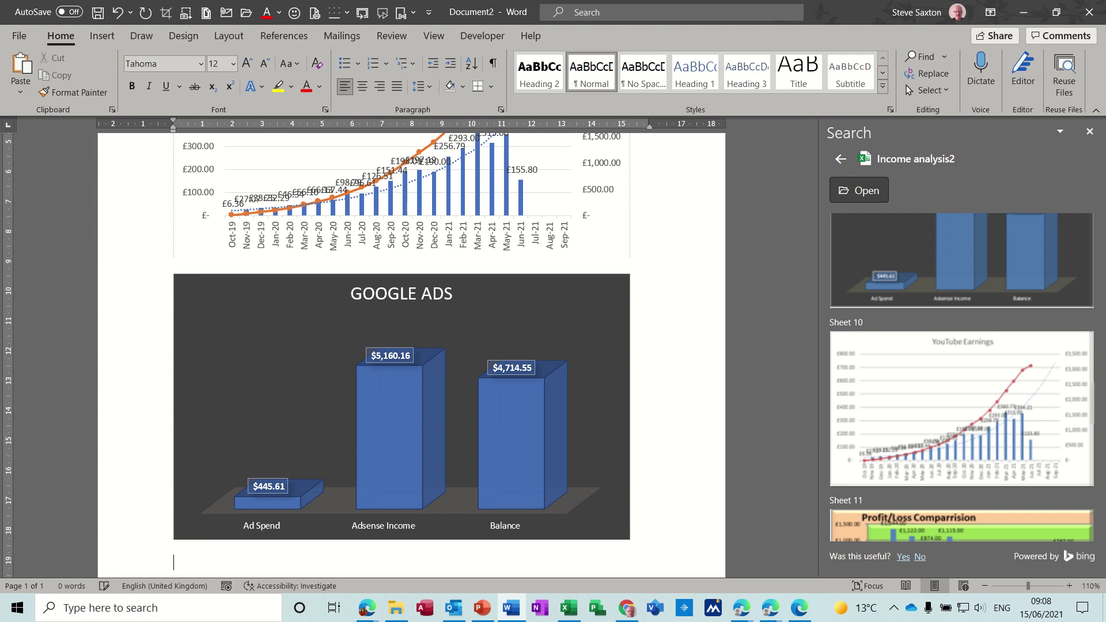
click(616, 291)
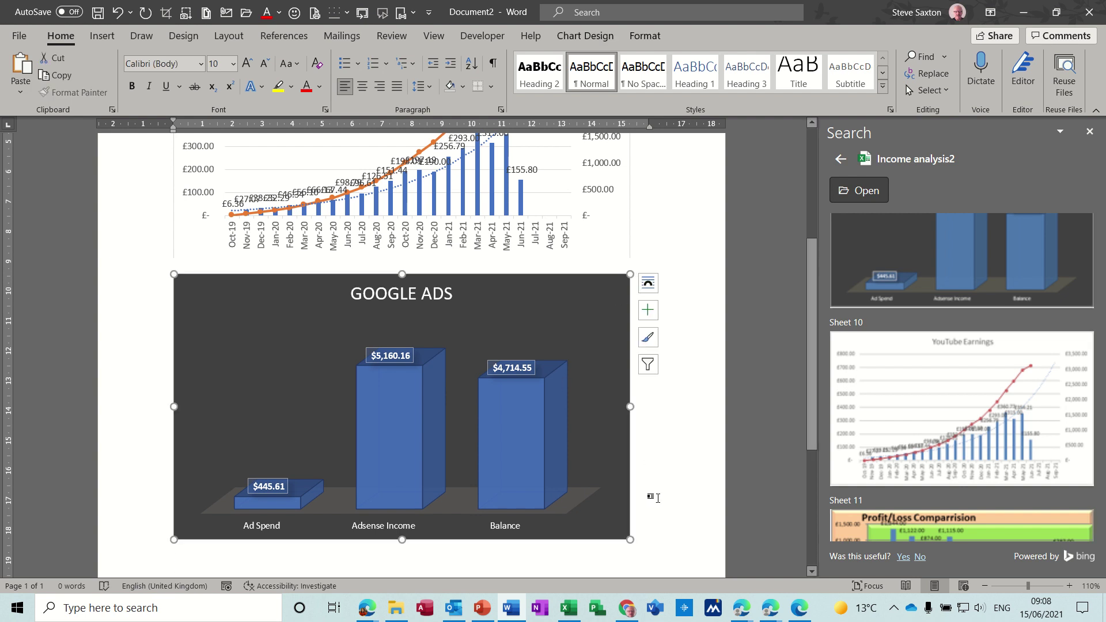
click(472, 556)
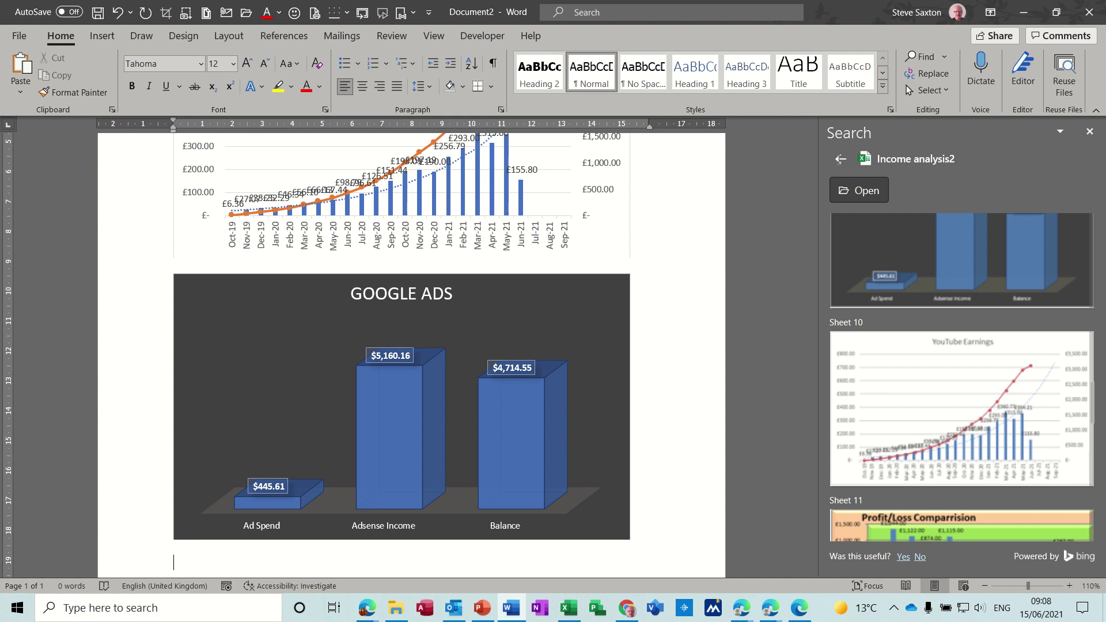
click(840, 159)
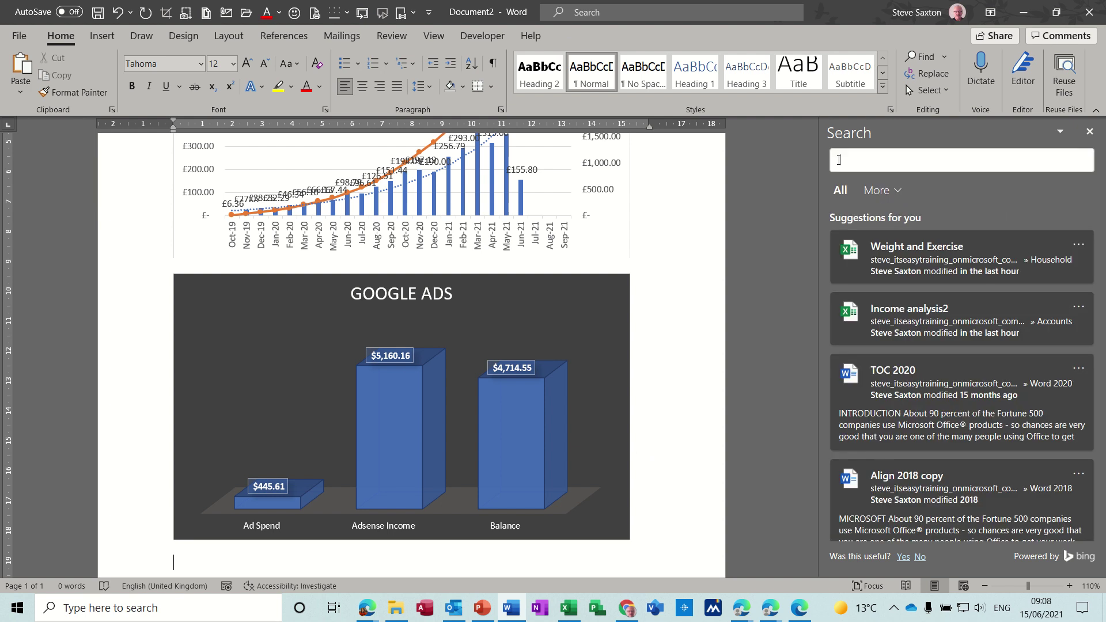
- Limit the Search pane to web results and search for 'training'
click(900, 198)
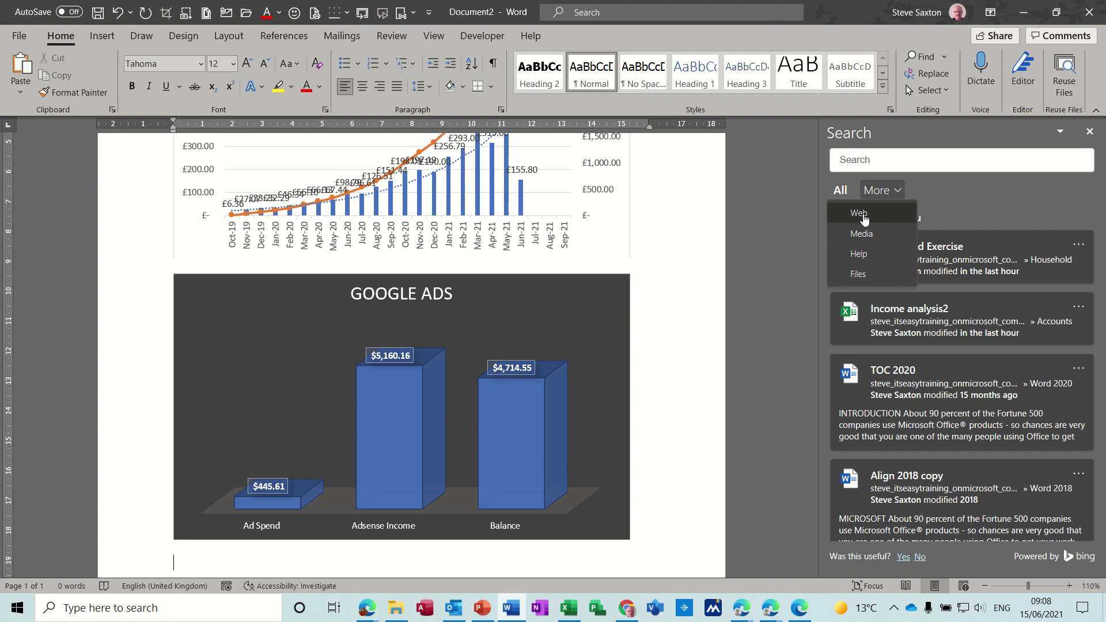
click(864, 214)
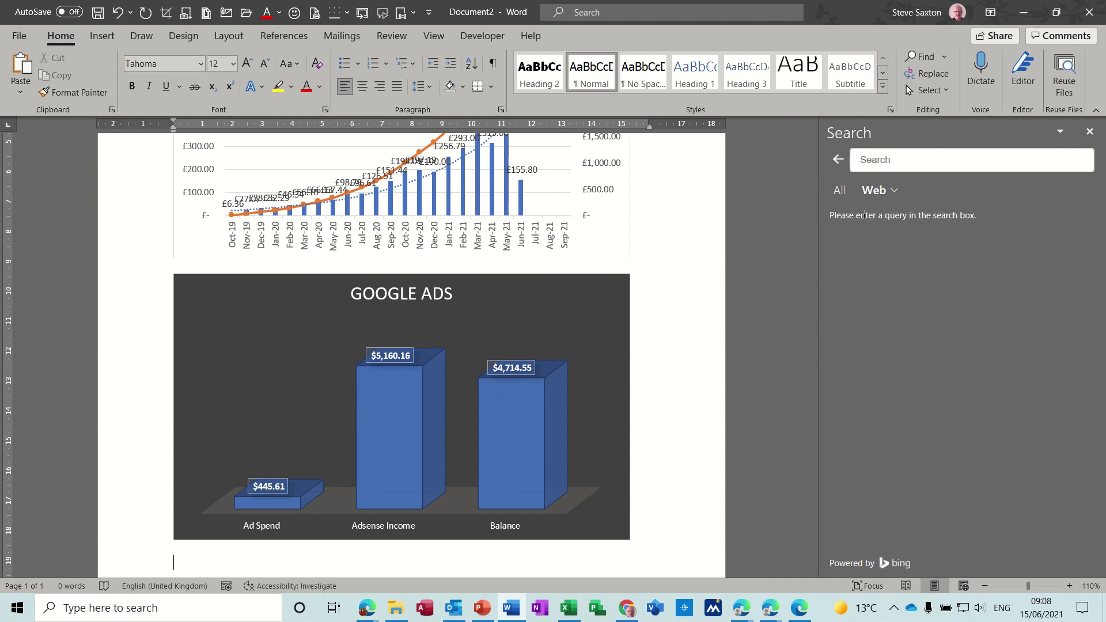
click(898, 162)
key(Return)
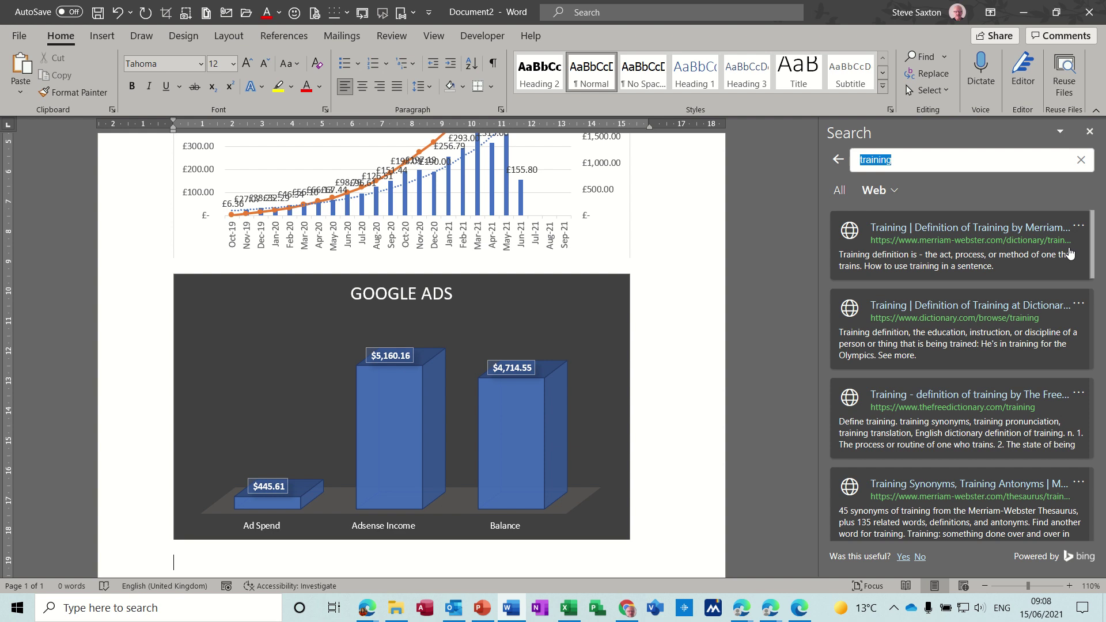
- Insert a link to the Merriam-Webster 'training' definition, then a citation for it below
click(1081, 230)
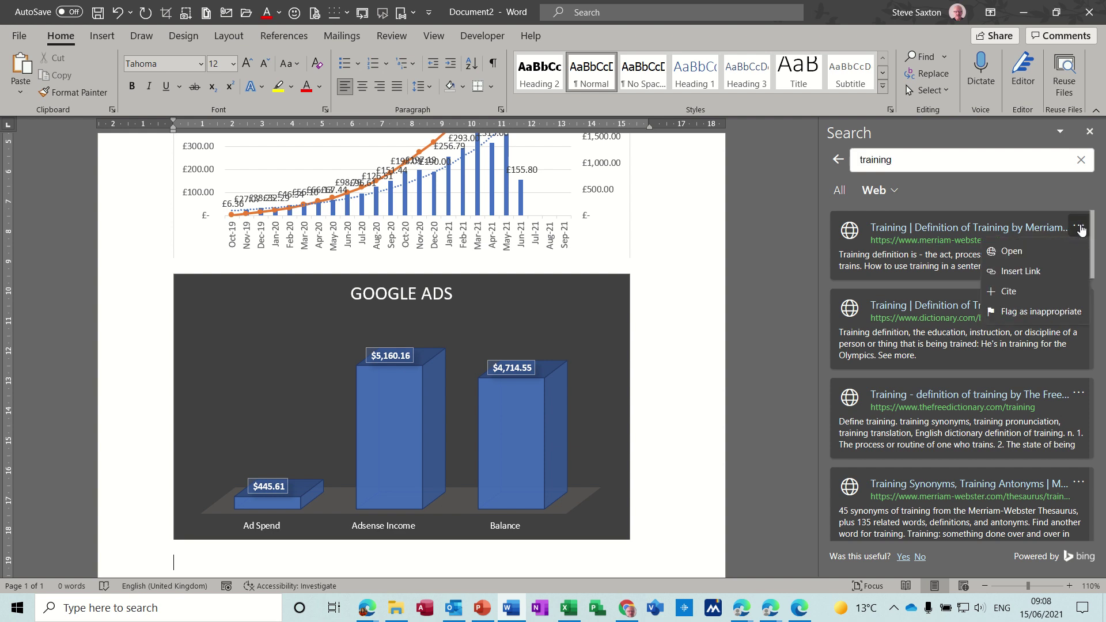
click(1017, 275)
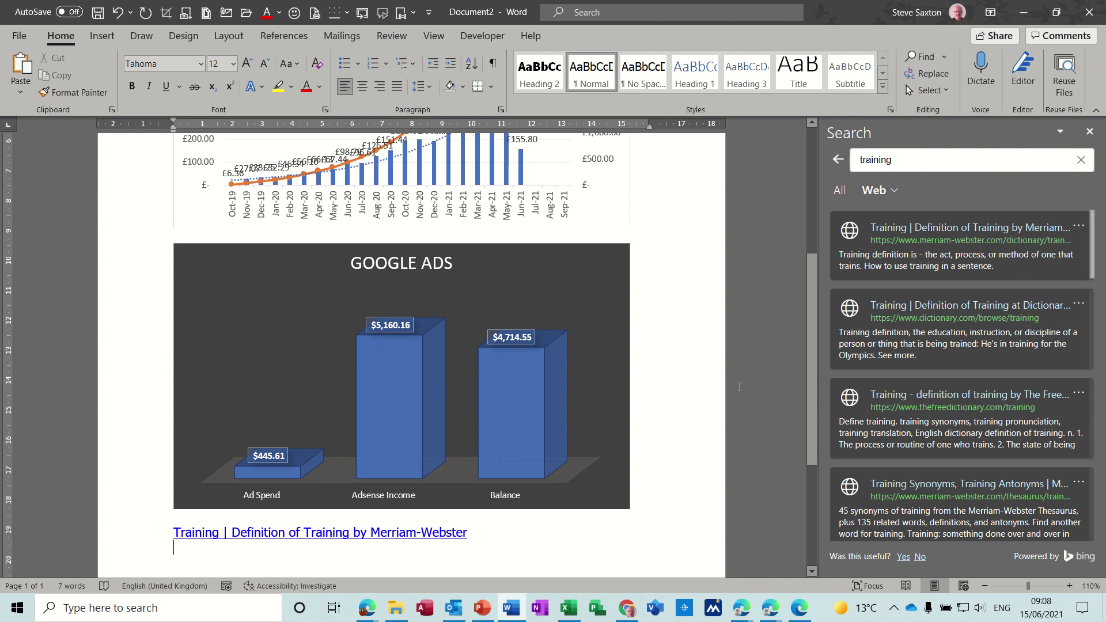
key(Return)
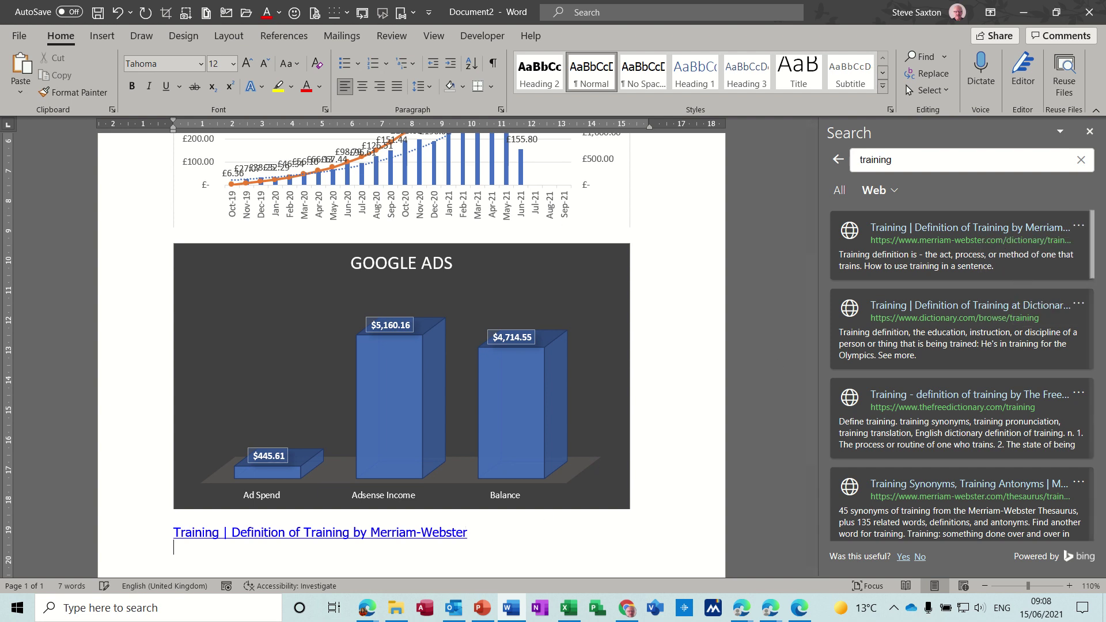
click(1078, 227)
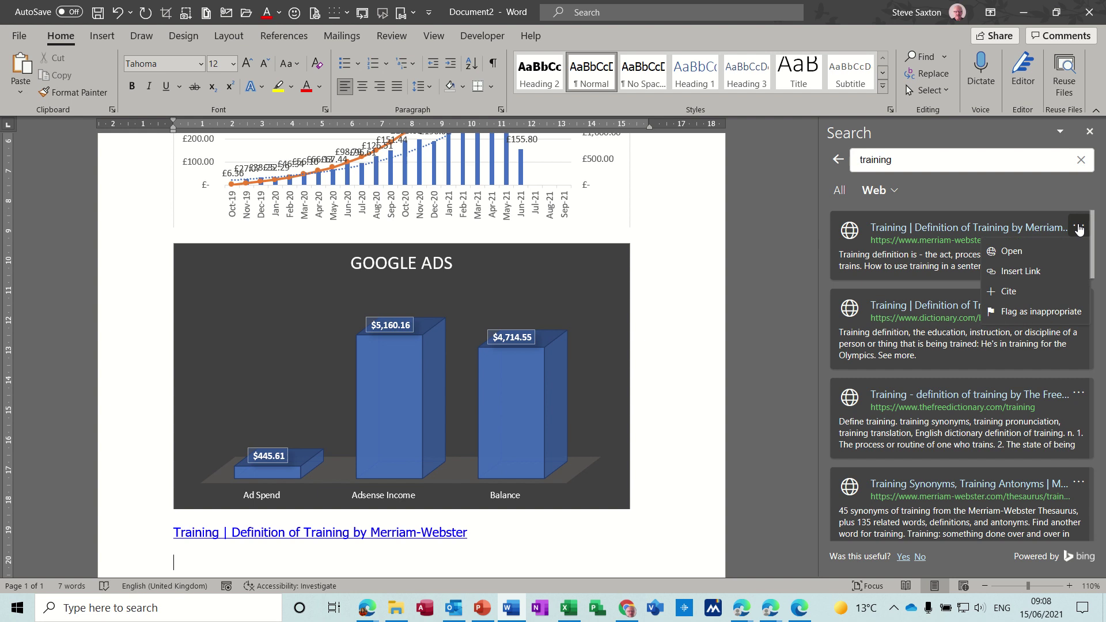
click(1003, 291)
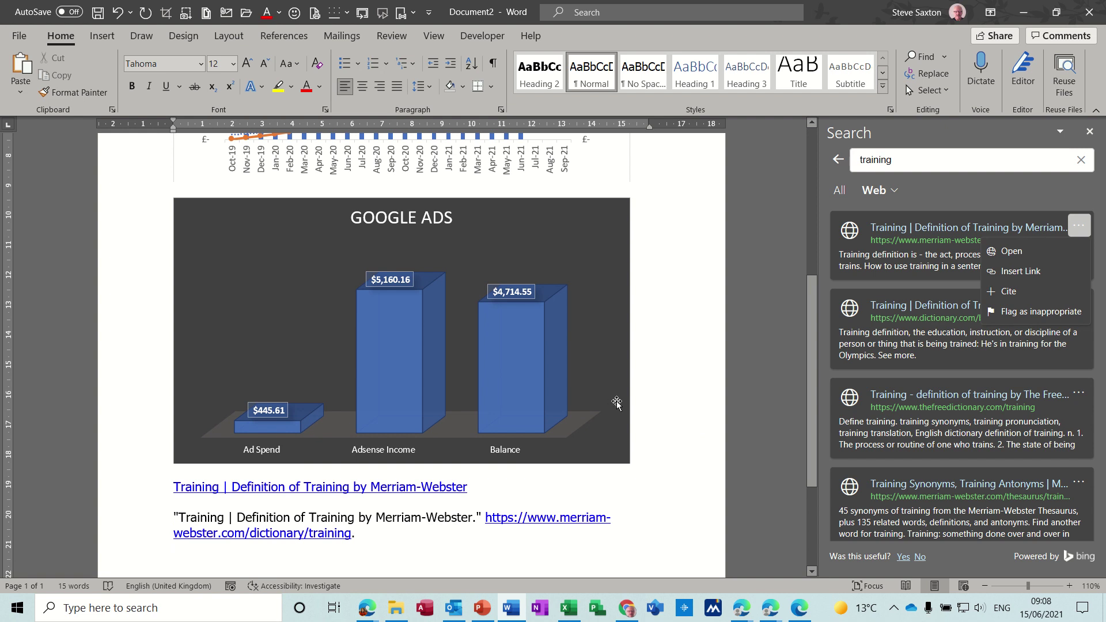
- Switch to image results and insert the Creative Commons STAFF TRAINING image on page 2
click(895, 199)
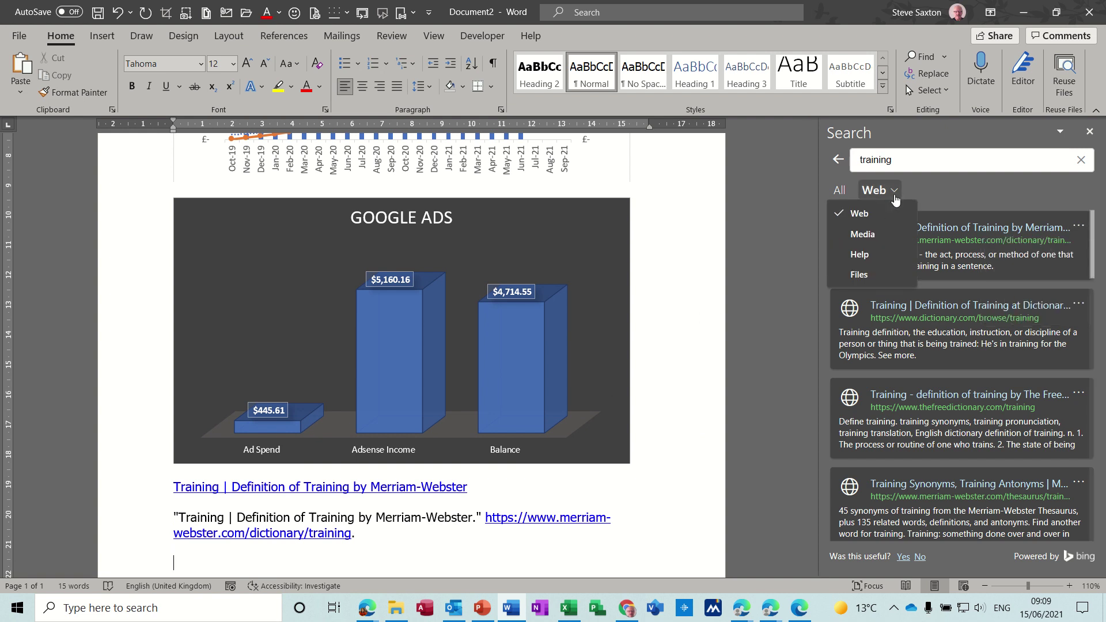
click(873, 233)
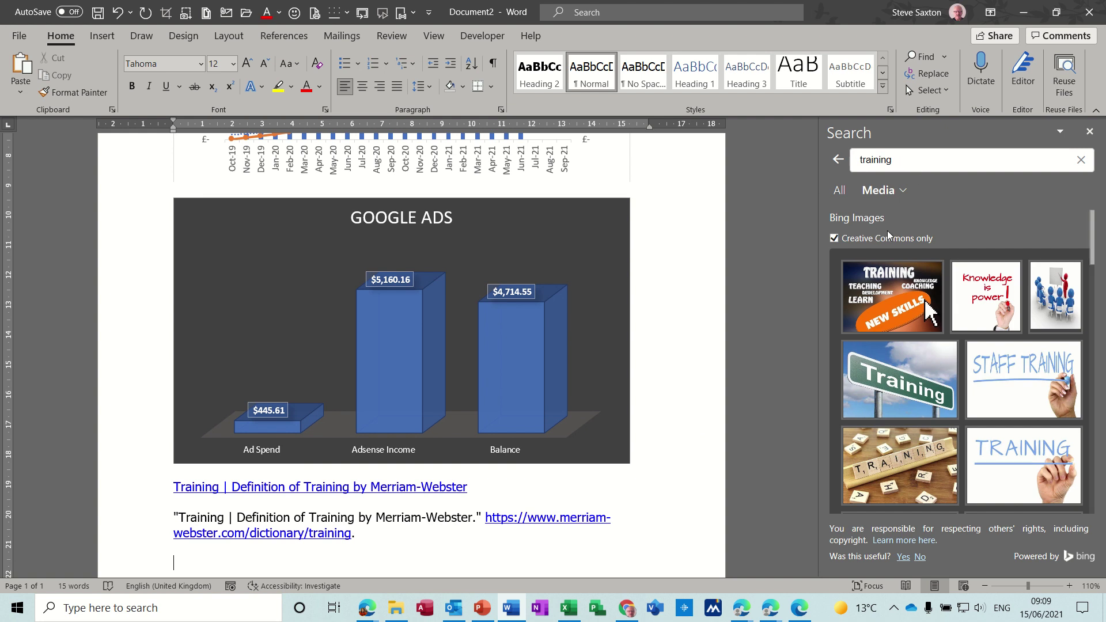
mouse_move(986, 386)
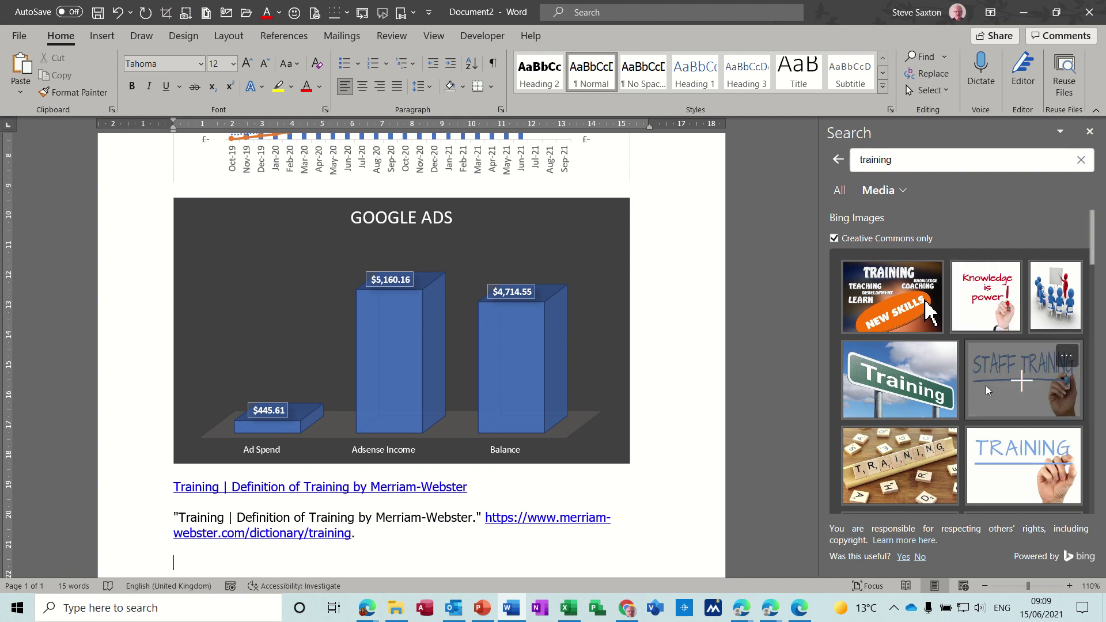
click(1020, 380)
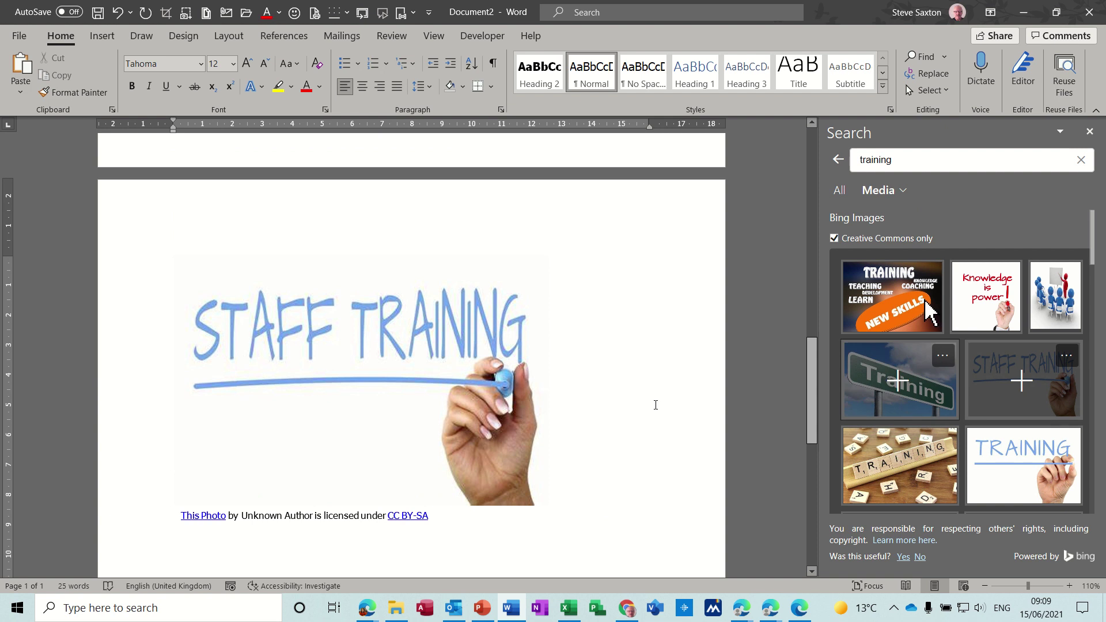
click(496, 410)
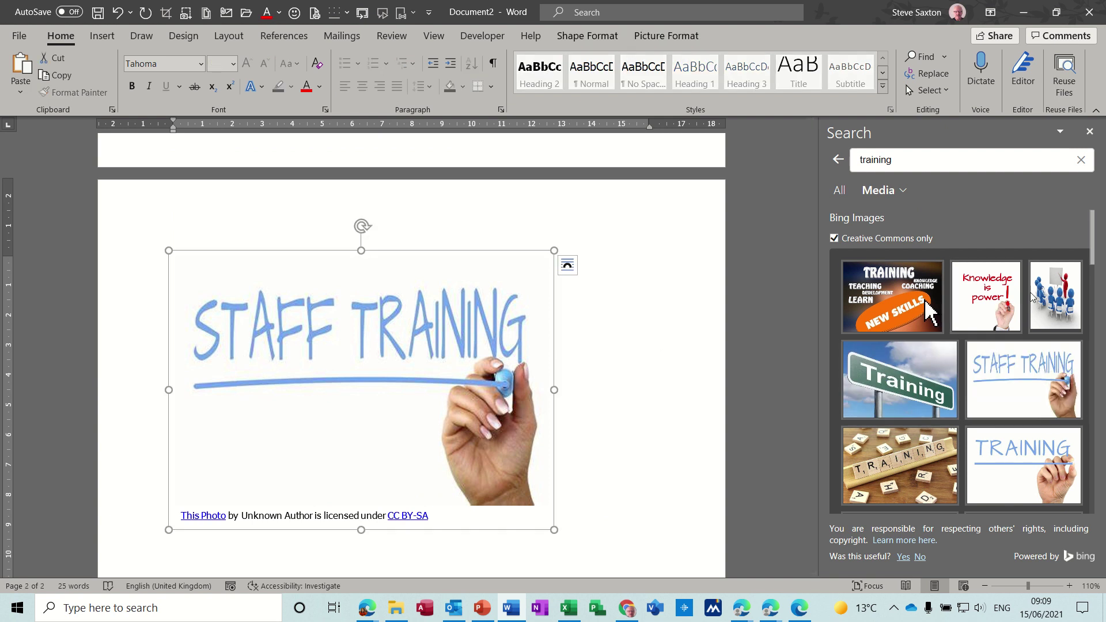
click(1067, 279)
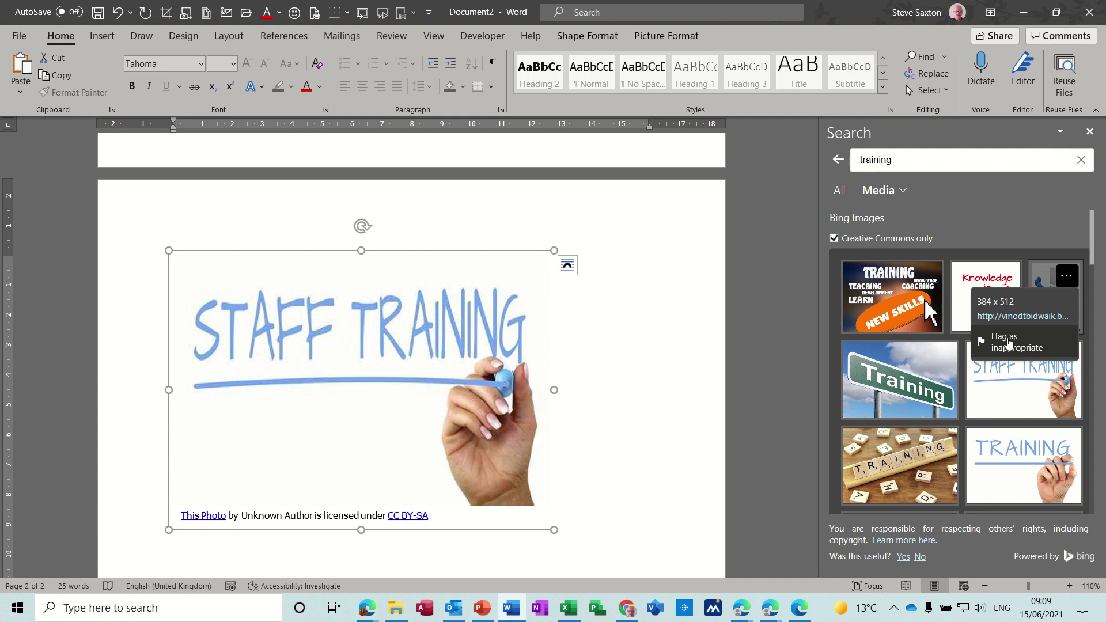
click(903, 196)
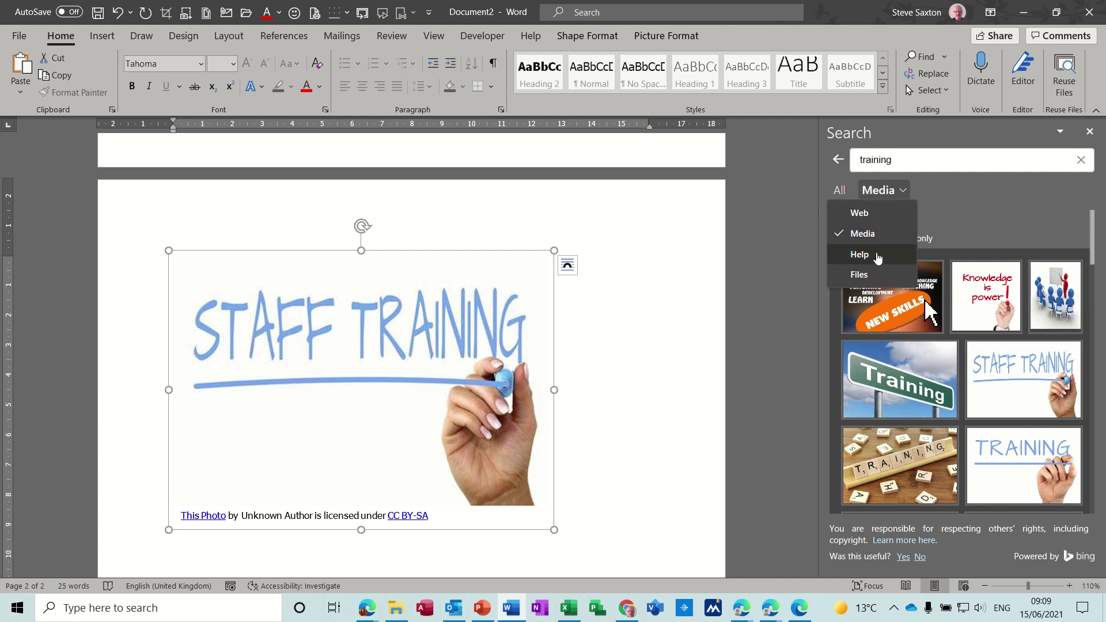
- Insert both Training weather paragraphs below the caption, the corrected one on its own line
click(861, 275)
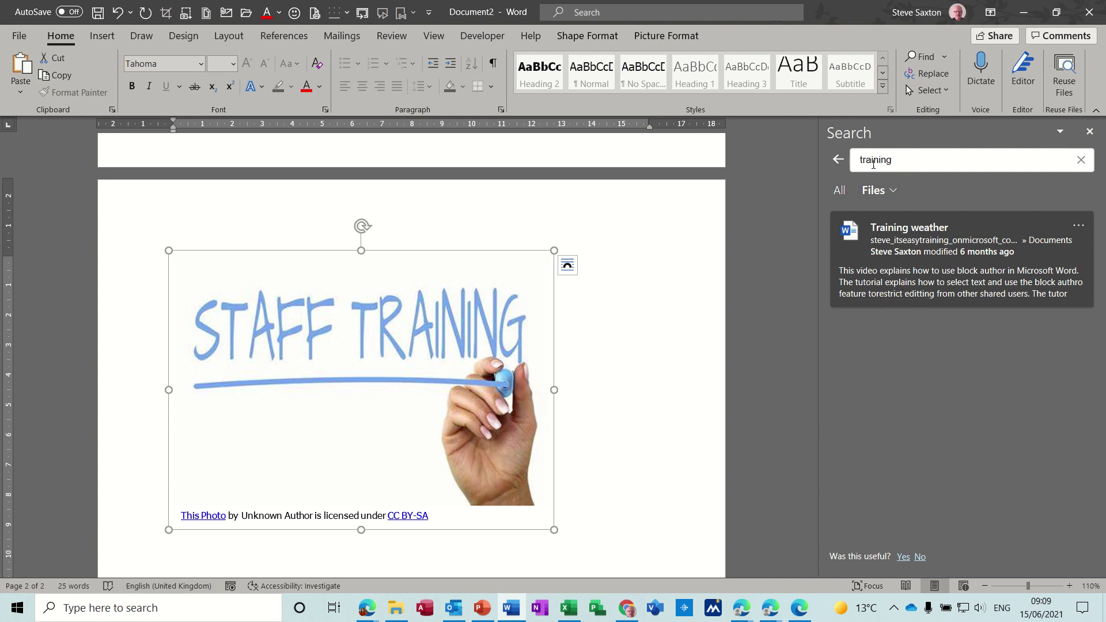
click(915, 241)
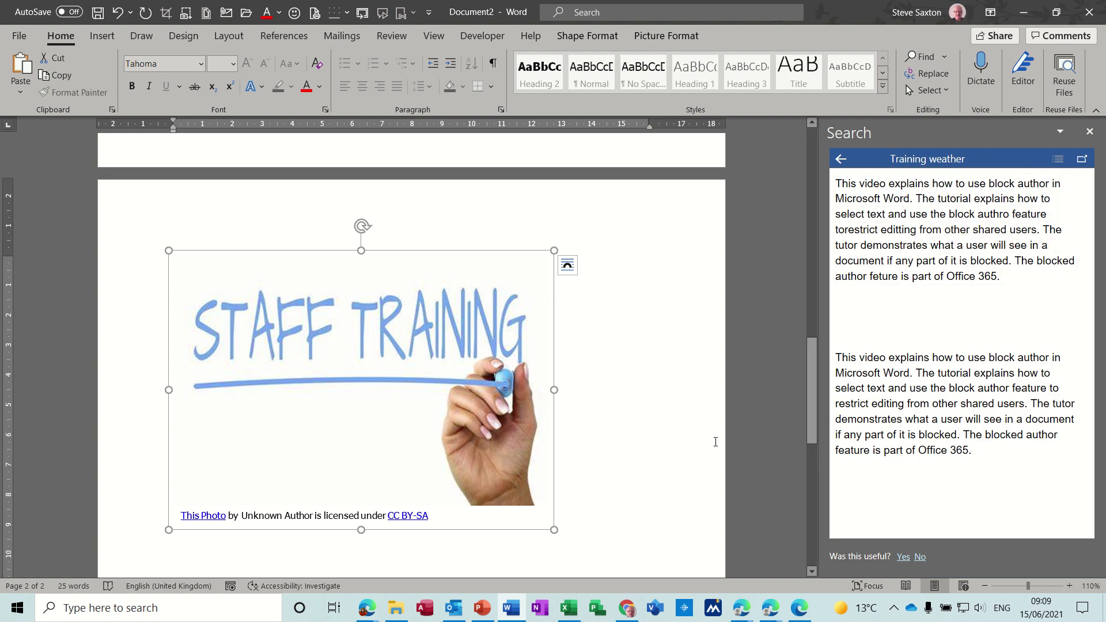
click(611, 515)
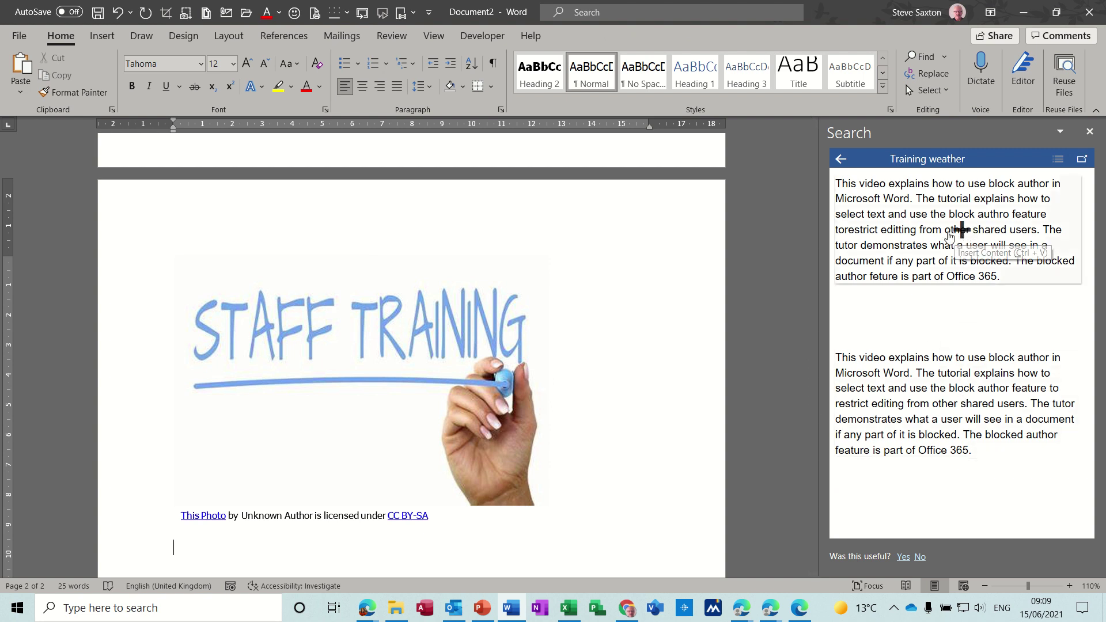
click(963, 231)
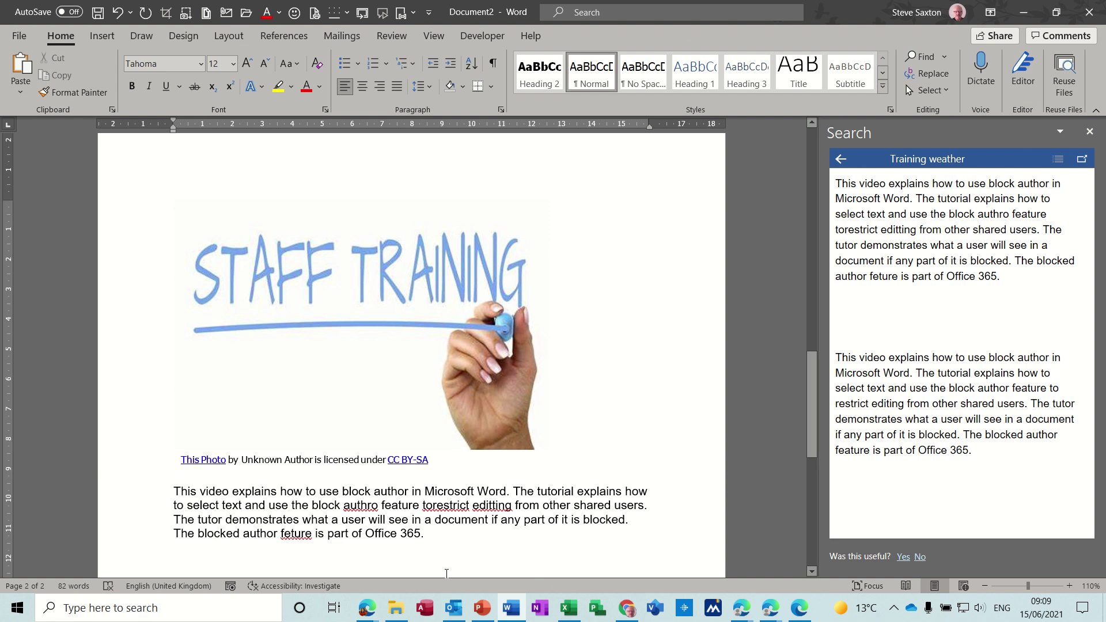
click(453, 540)
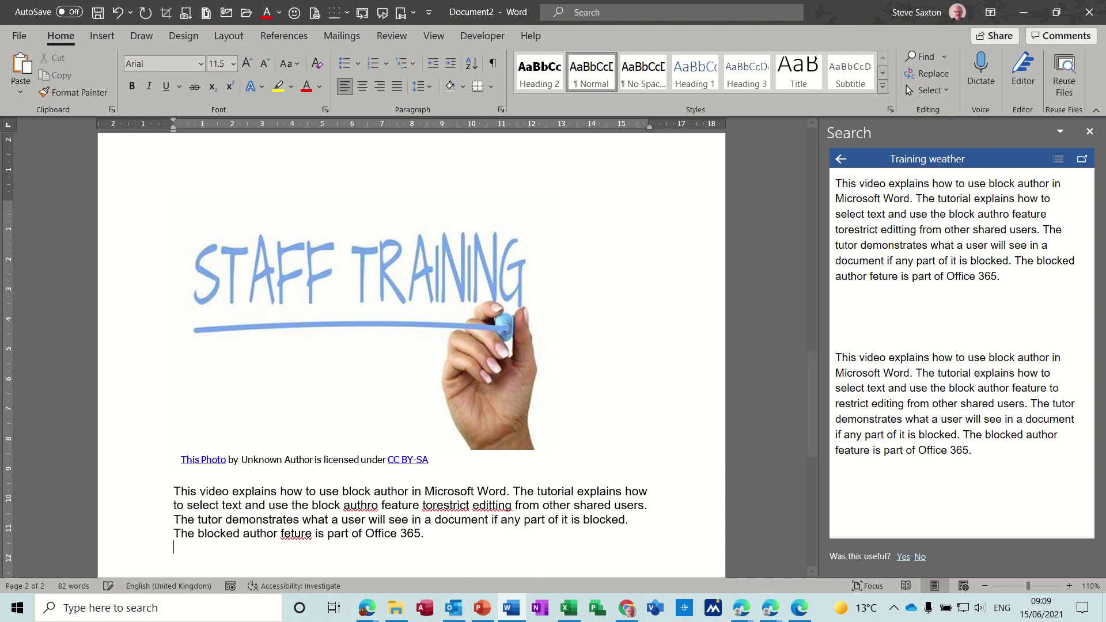
key(Return)
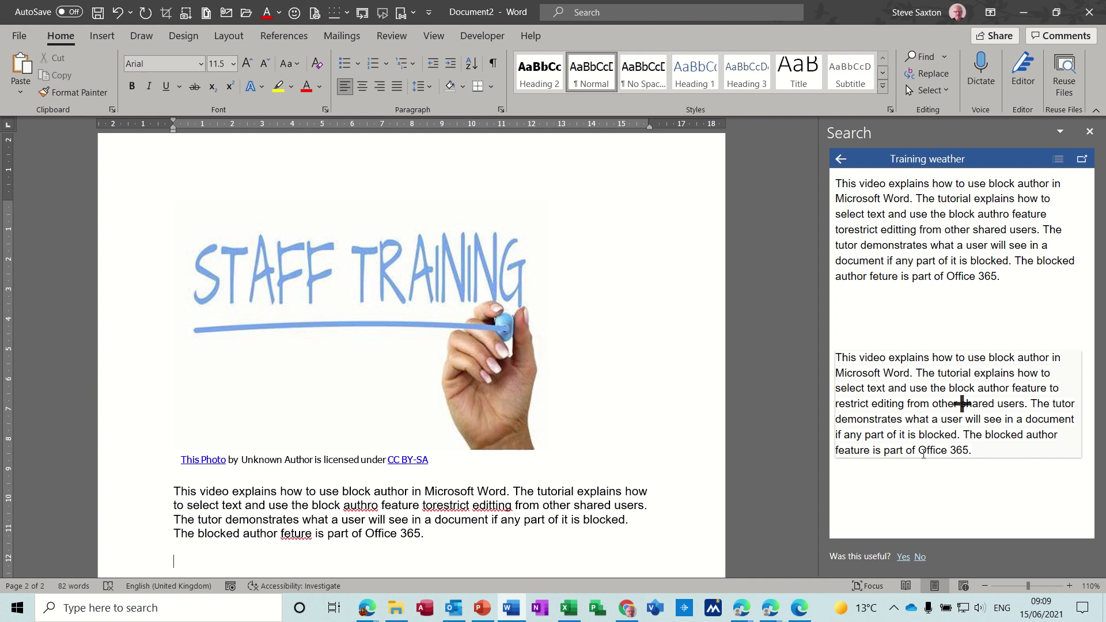
click(963, 405)
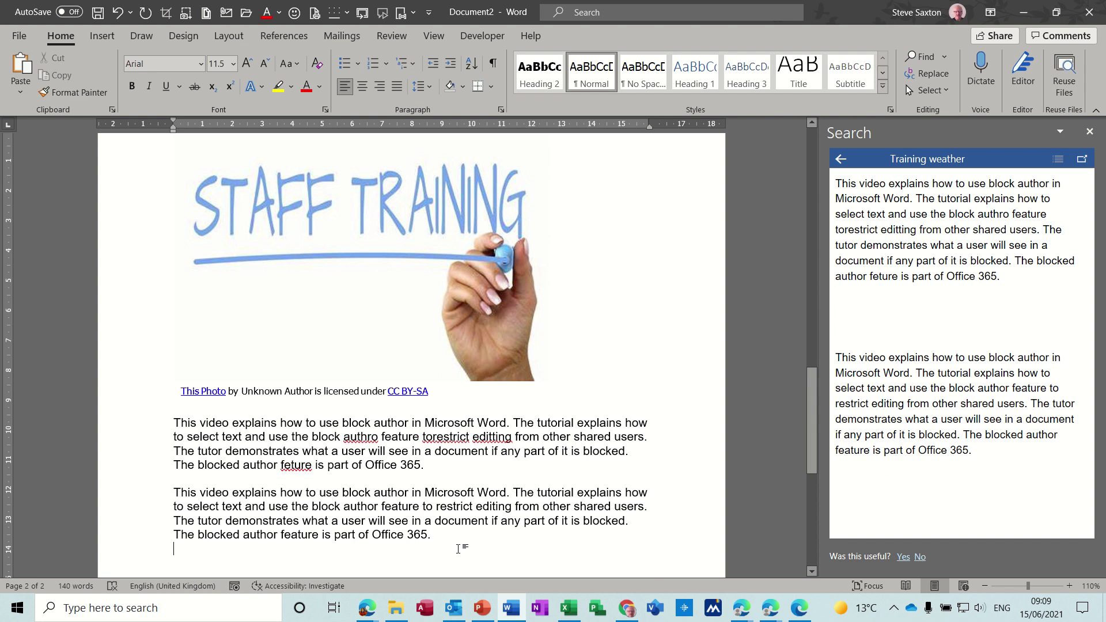
- Clear the search, close the Search pane, and add an empty line below the last paragraph
click(841, 159)
click(1089, 161)
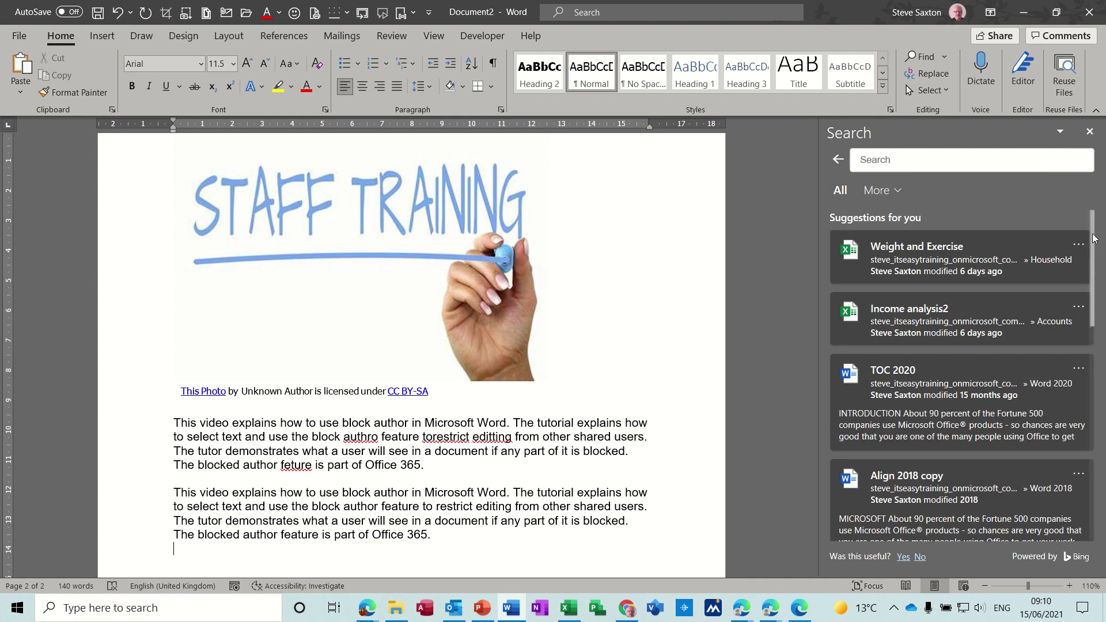
drag(1094, 238, 1104, 216)
mouse_move(1104, 175)
mouse_down()
mouse_move(1104, 389)
mouse_move(1098, 194)
mouse_up()
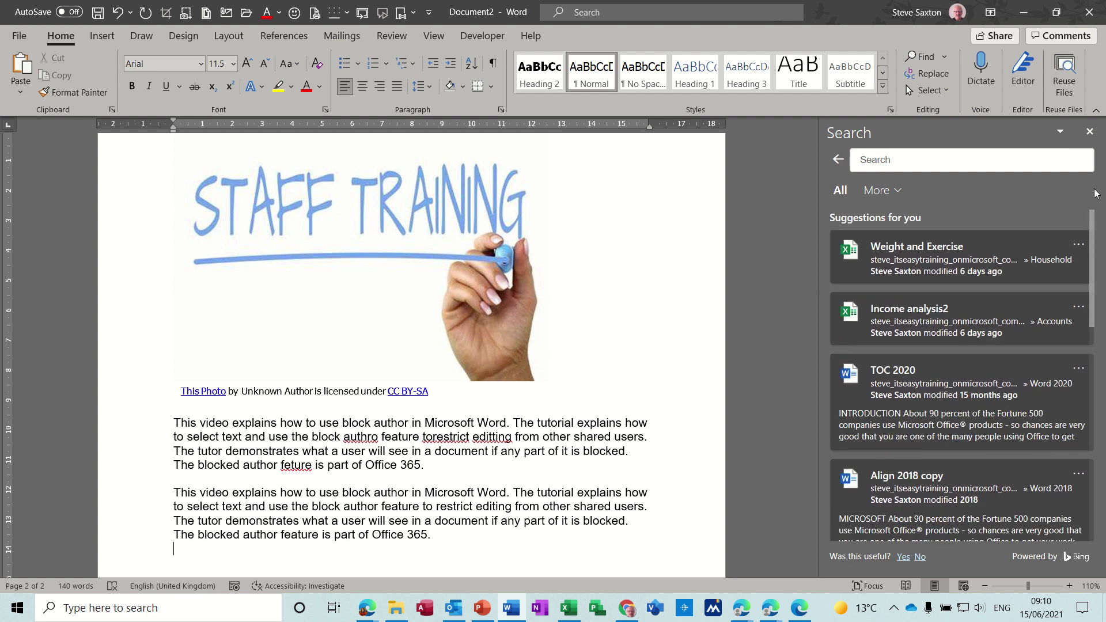
click(1090, 132)
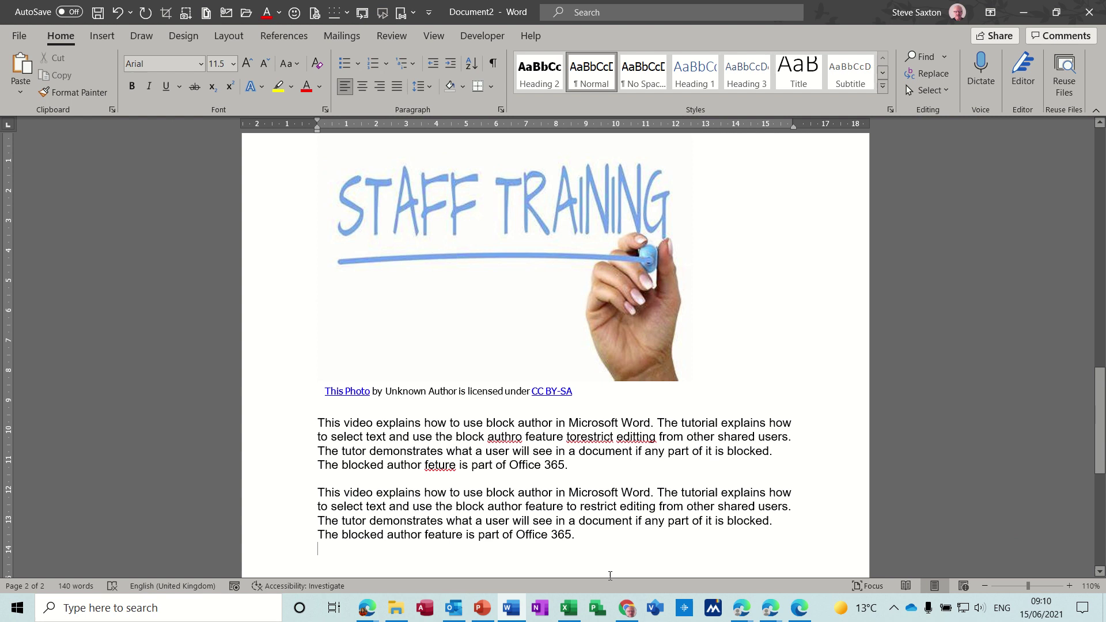
key(Return)
click(285, 38)
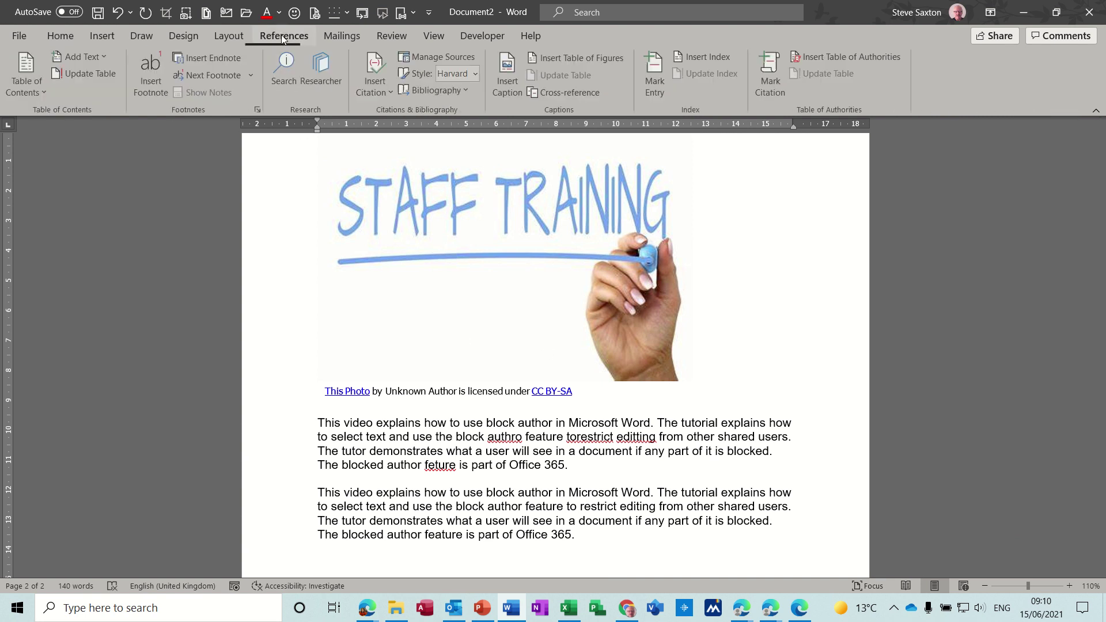
- Search Researcher for 'tra' and cite the Youth Protection Training and Doctors: Specialty Training sources
click(324, 72)
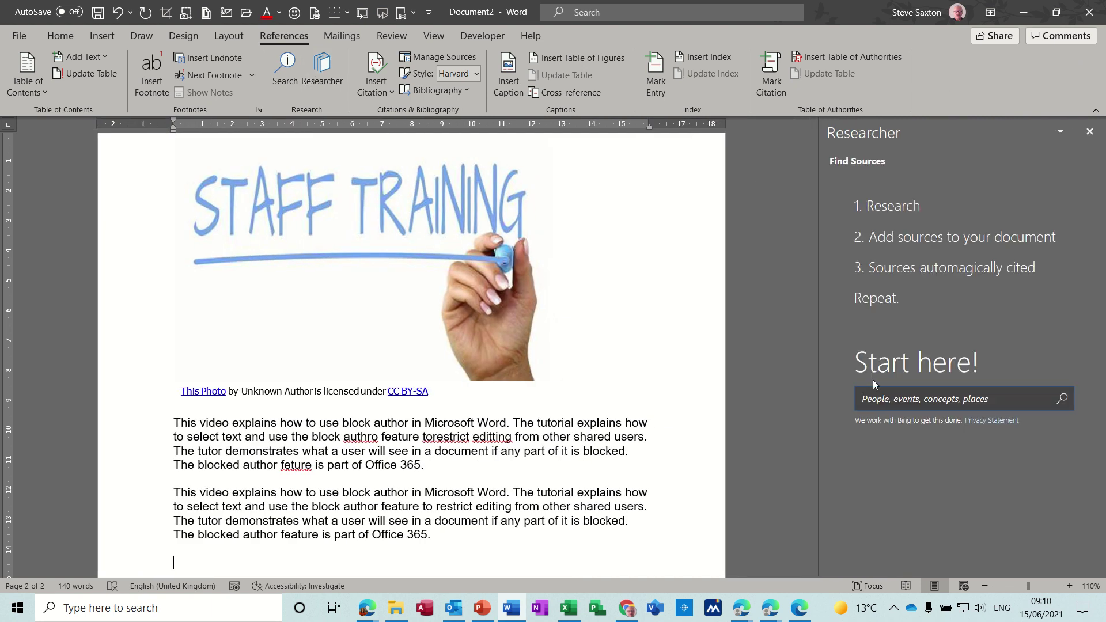
text(training)
key(Return)
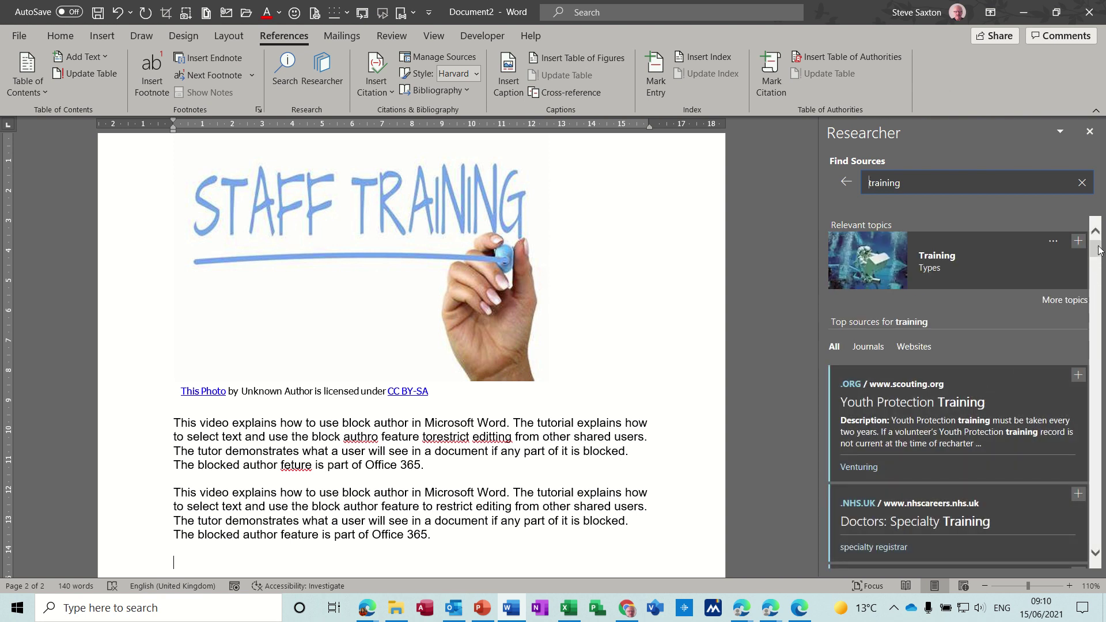
drag(1100, 249, 1100, 251)
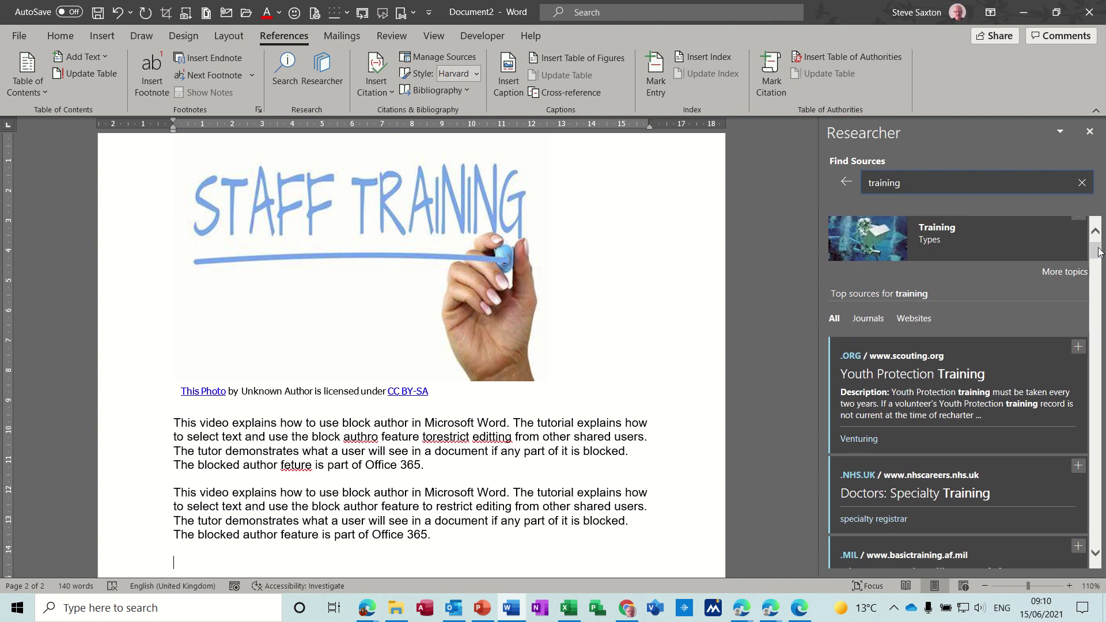
click(1079, 349)
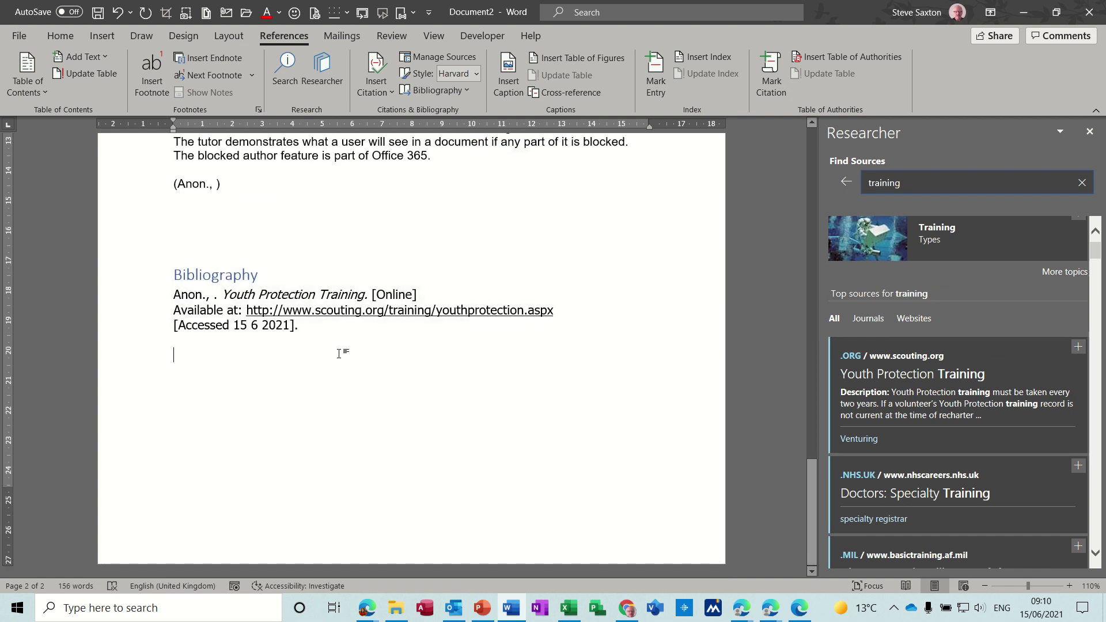
click(1078, 474)
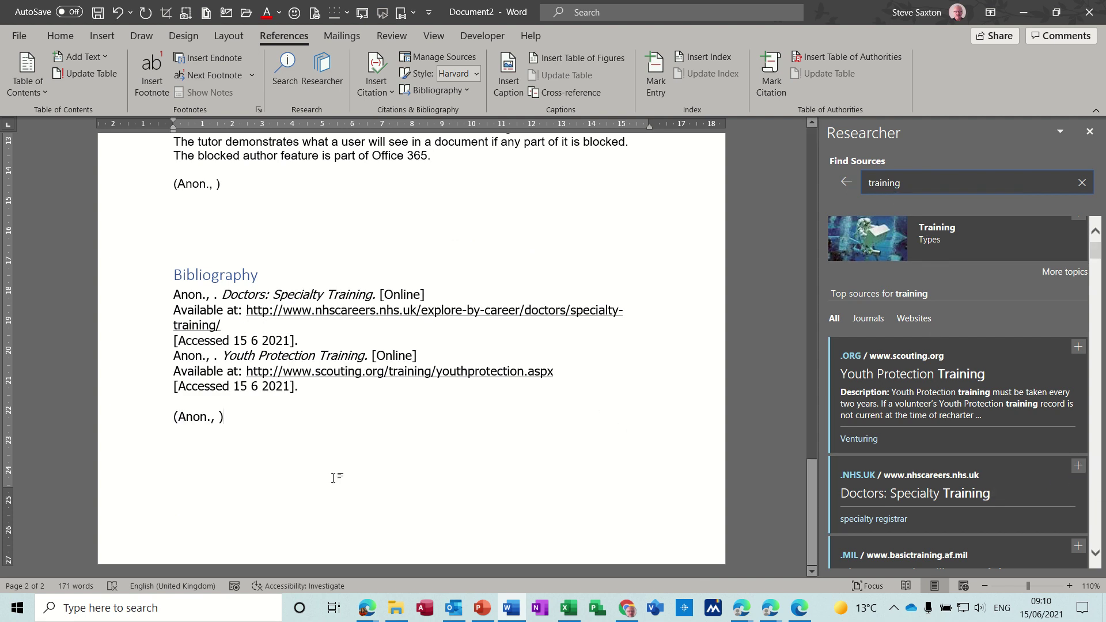
key(Return)
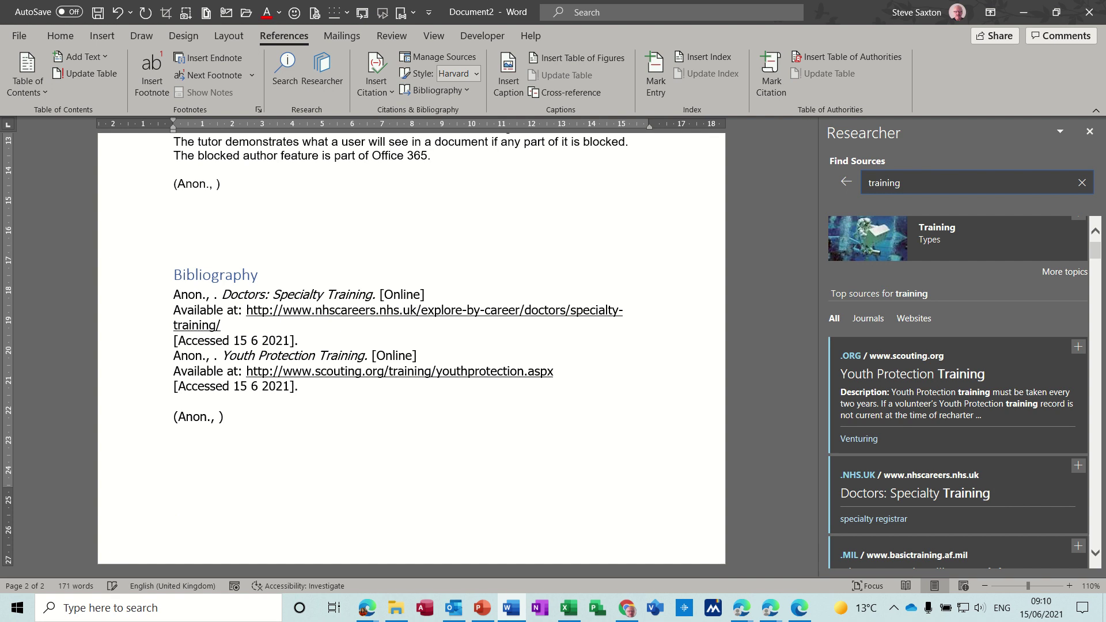
- Expand 'intro' AutoText into the goalkeeper paragraph twice: below the citation and after 'net'
text(intro)
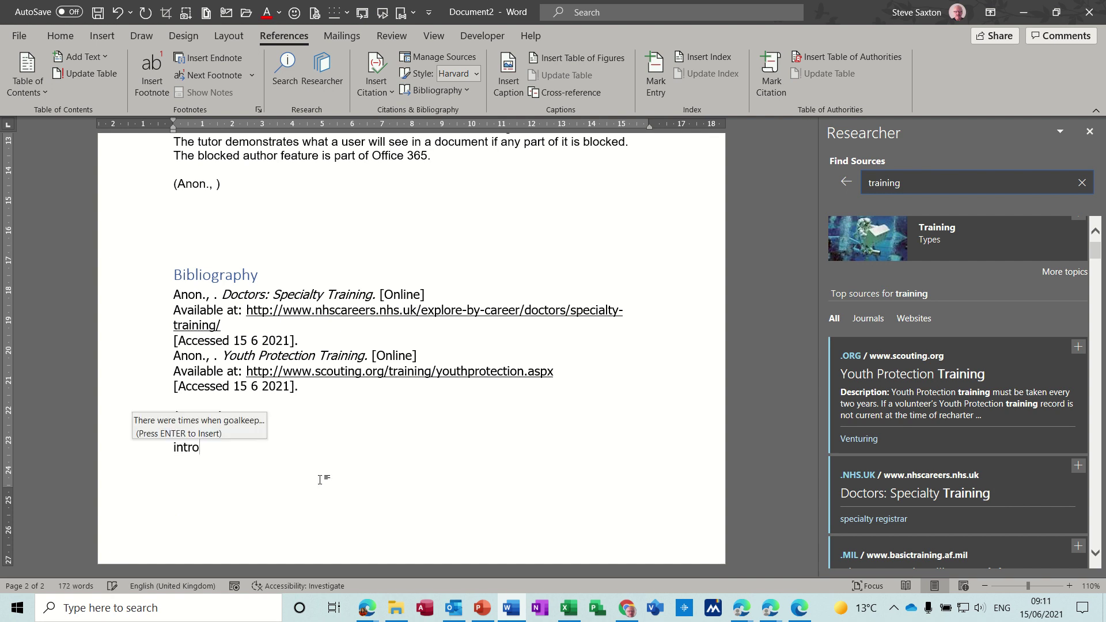
key(Return)
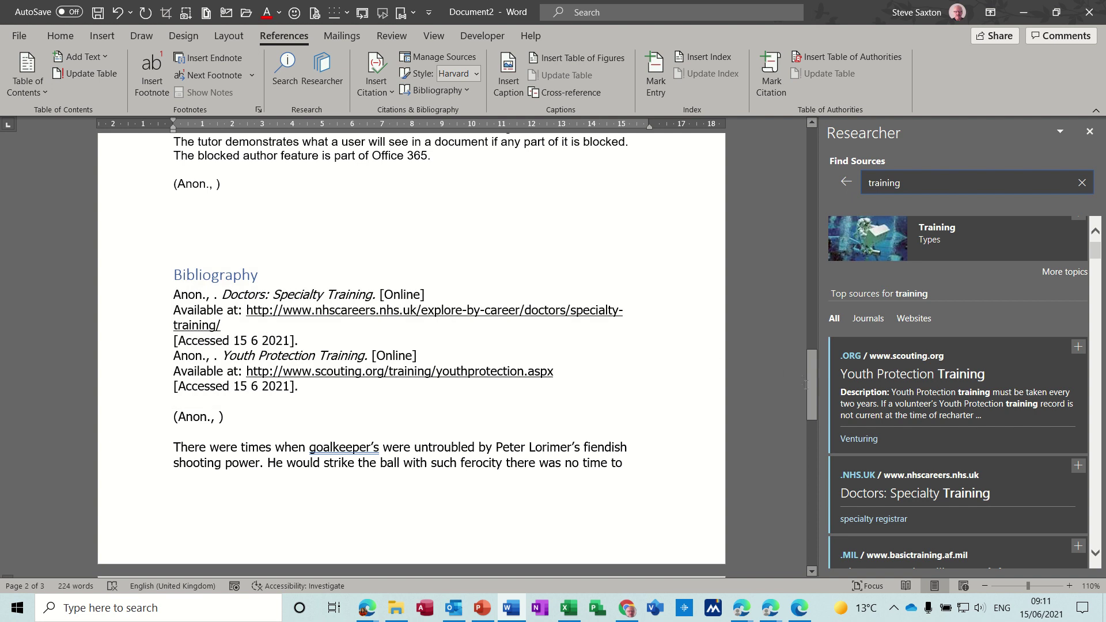
drag(808, 390, 807, 443)
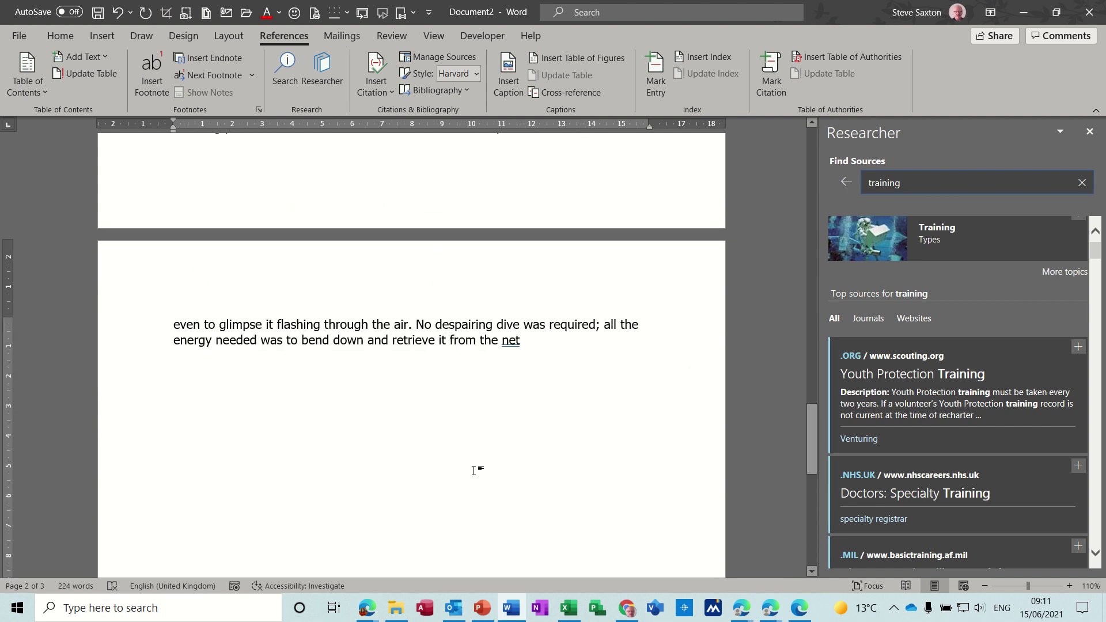
key(Return)
key(Return)
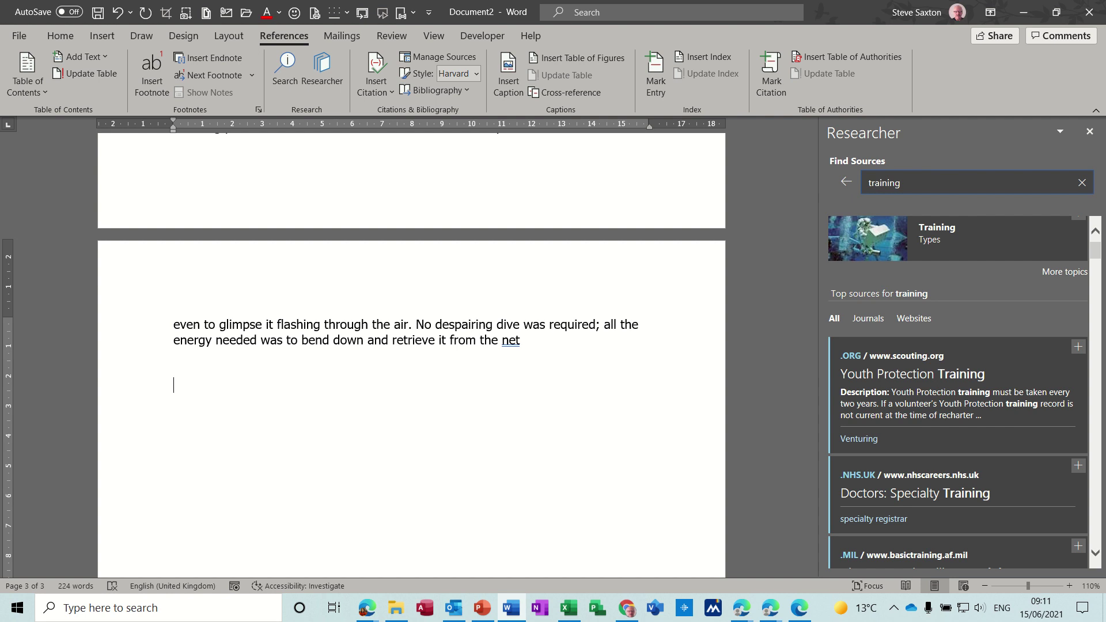
text(intro)
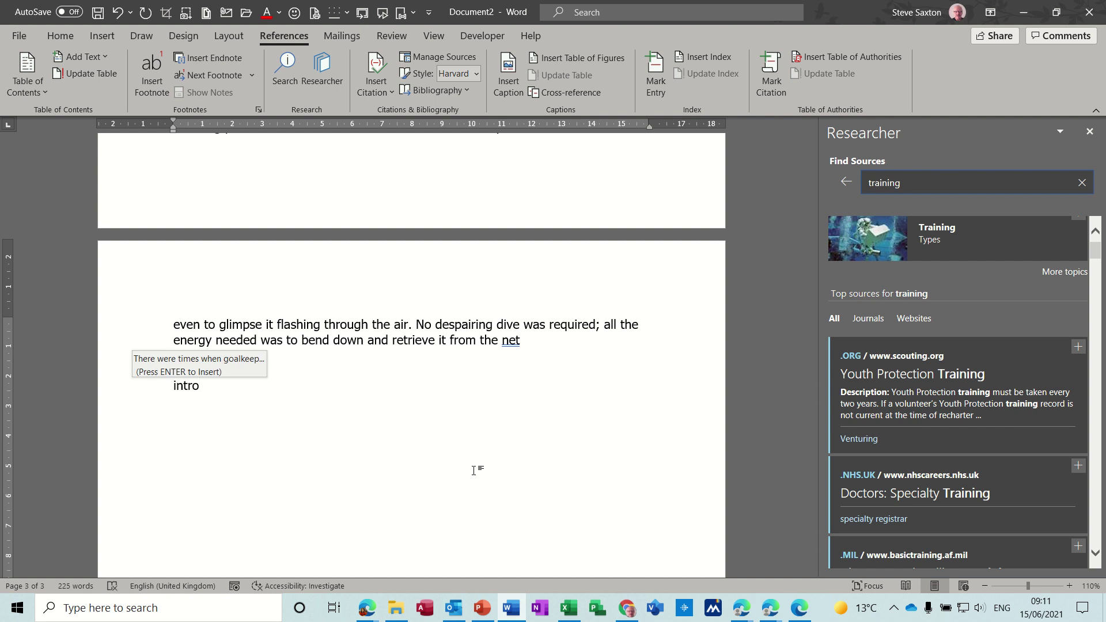
key(Return)
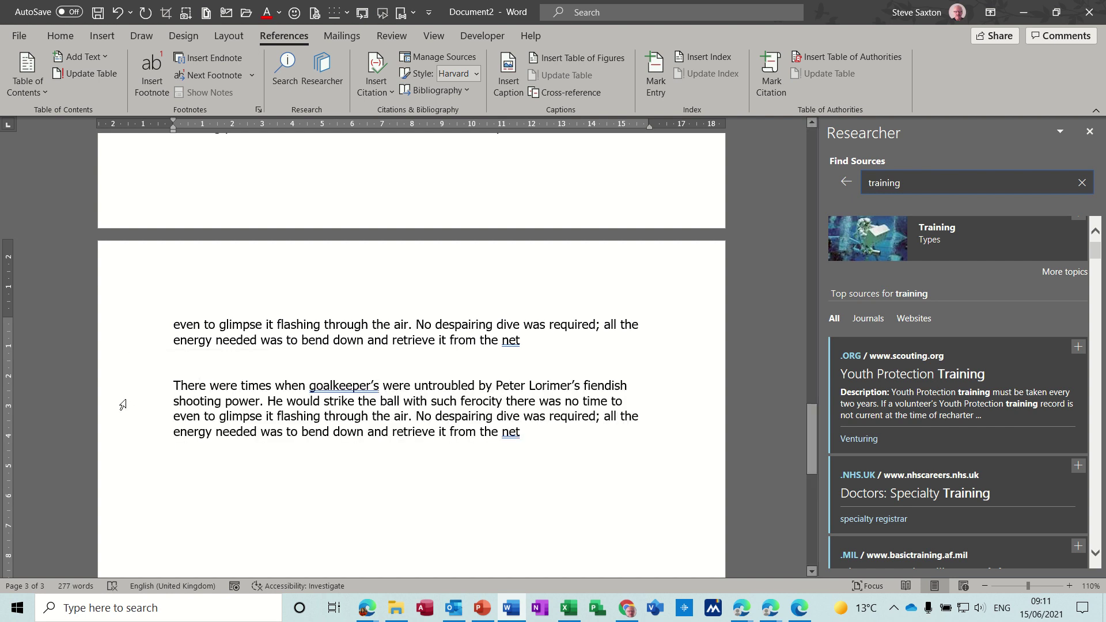
- Save the goalkeeper paragraph as General AutoText entry 'intro', replacing the existing one
double_click(123, 405)
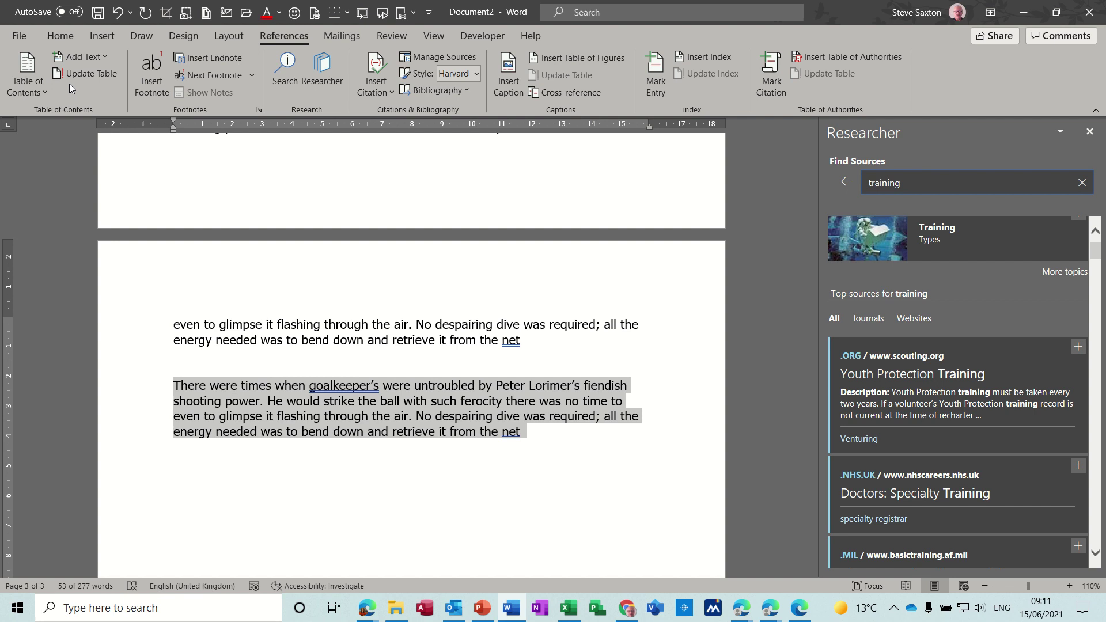
click(102, 37)
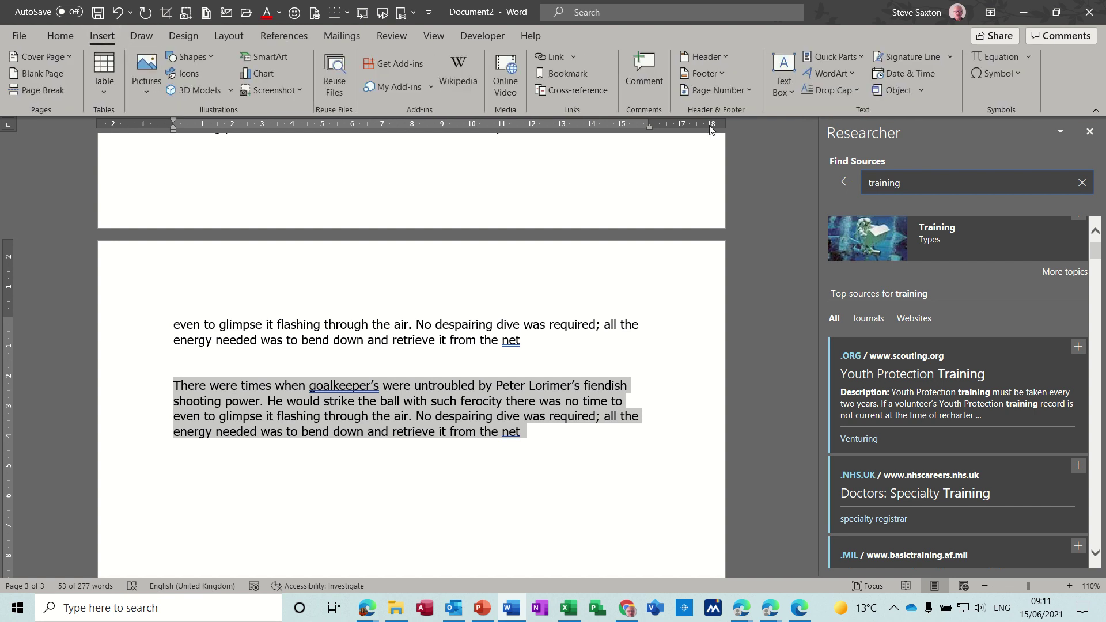
click(863, 61)
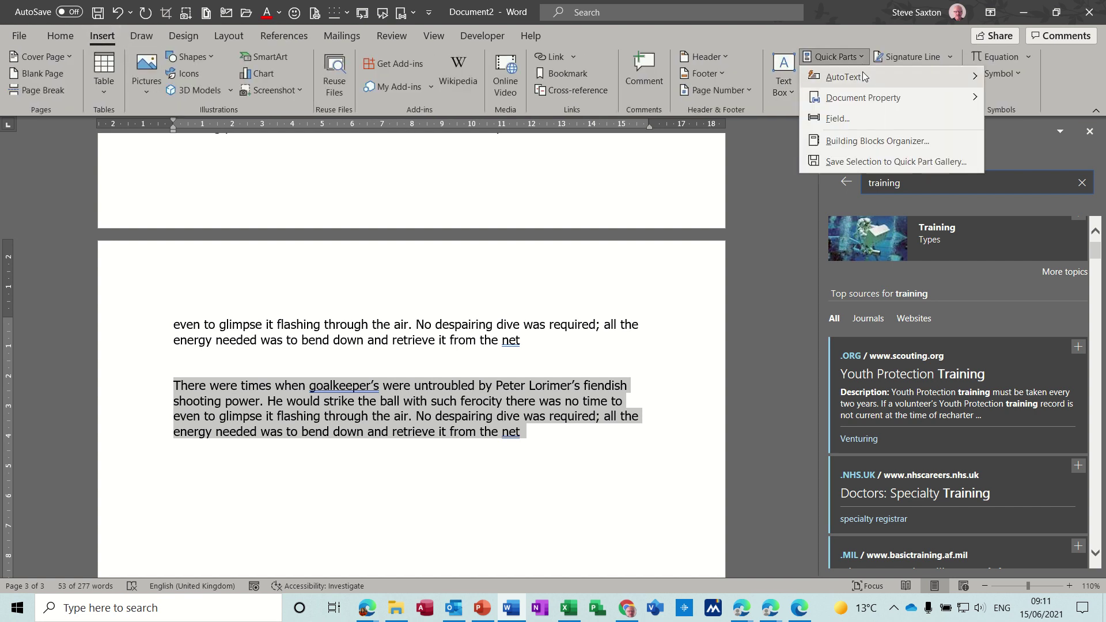
mouse_move(863, 78)
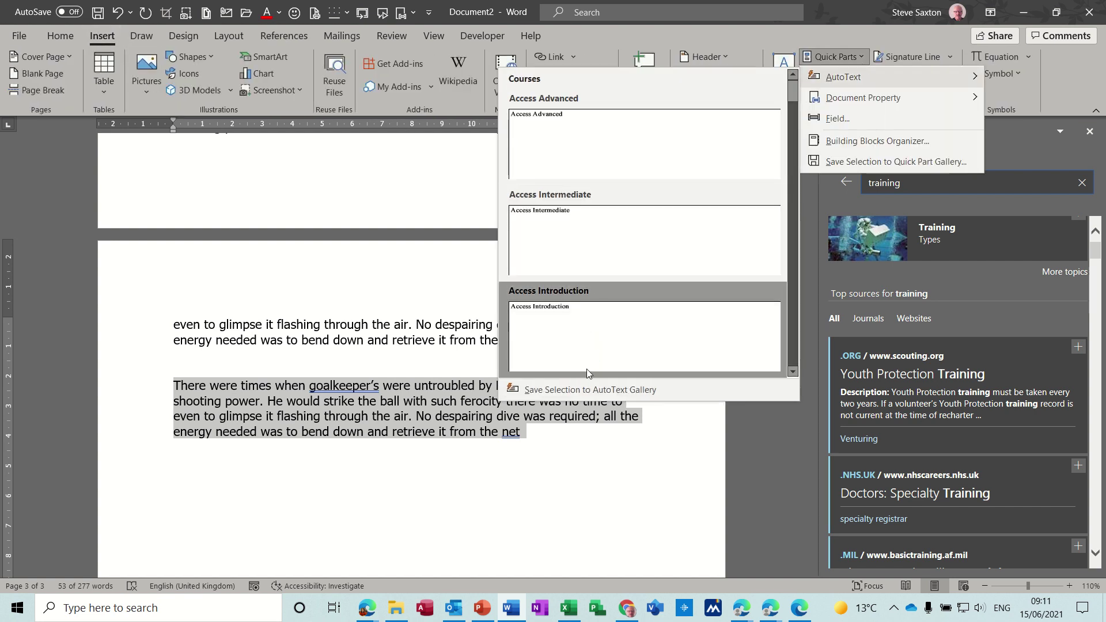
click(590, 390)
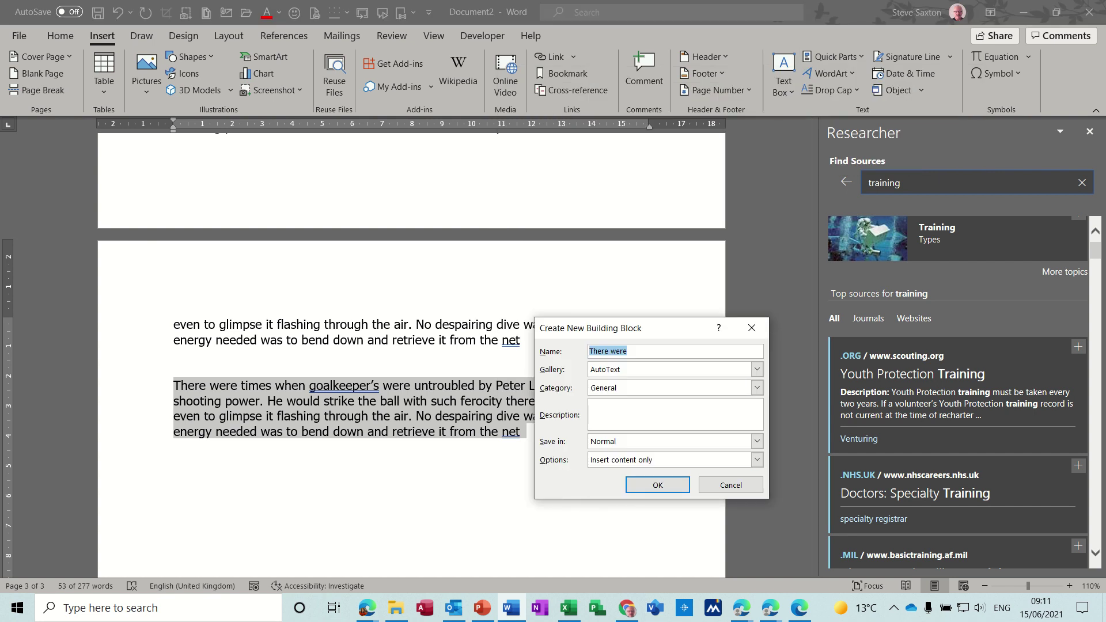
text(intro)
click(646, 392)
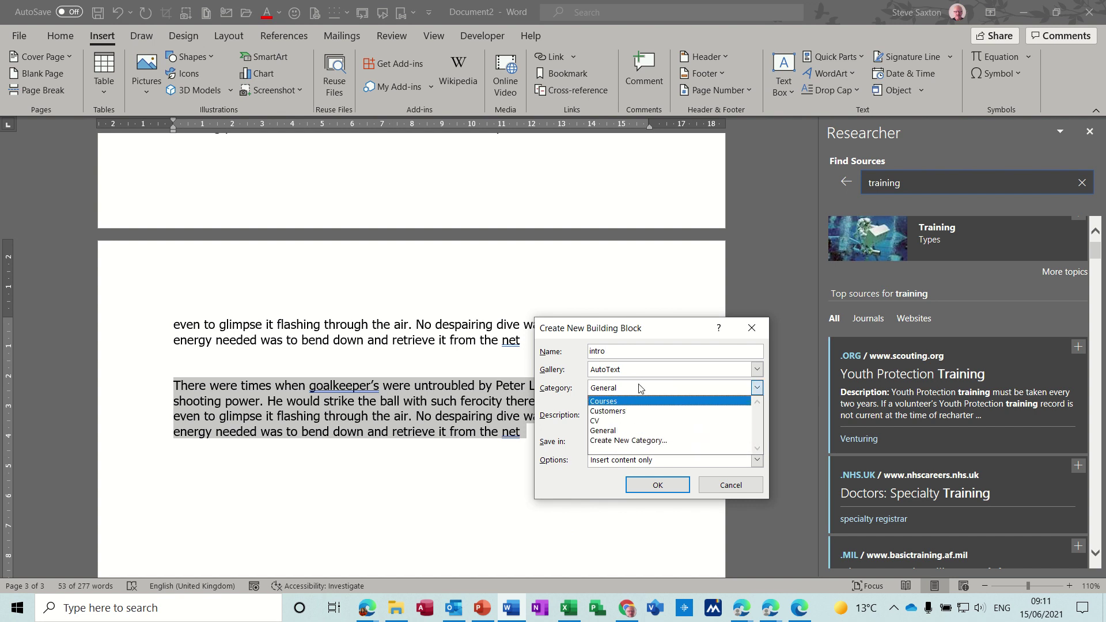
click(638, 389)
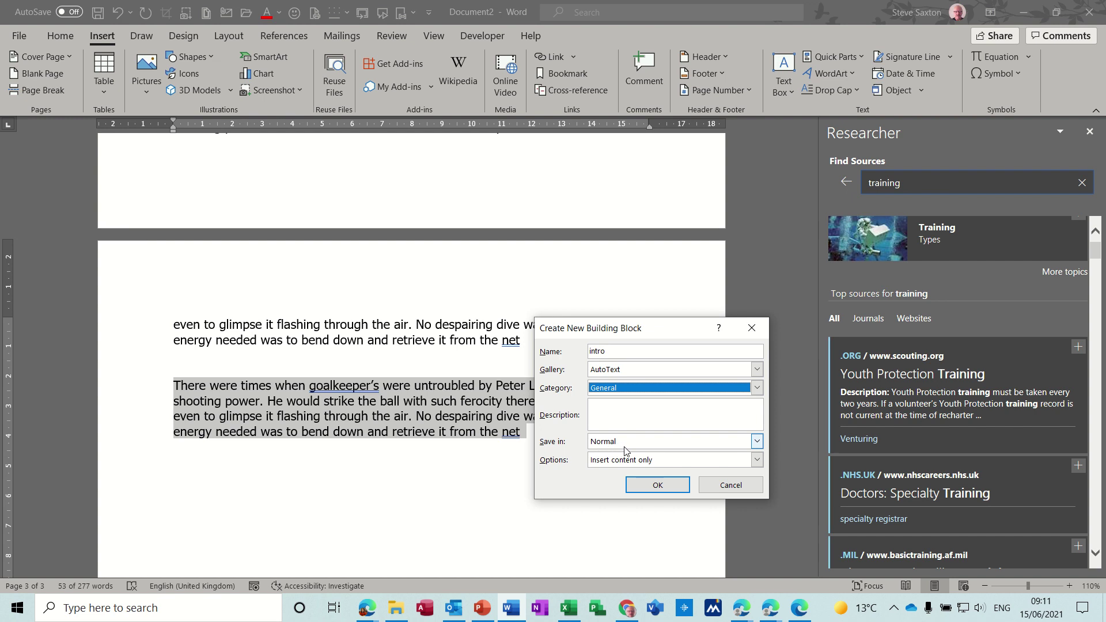
click(655, 485)
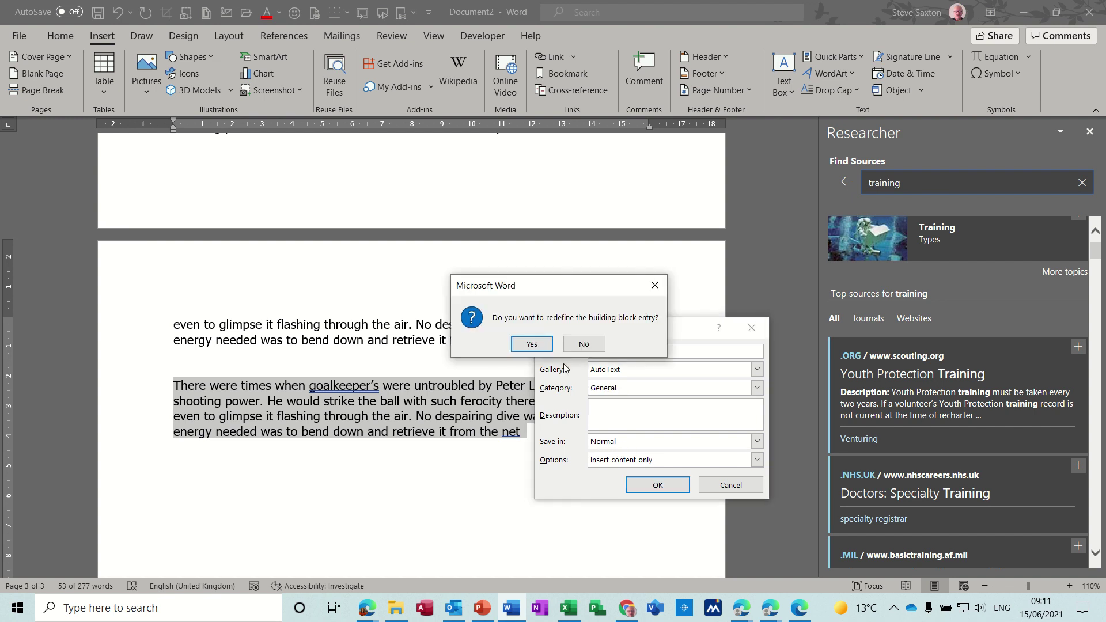
click(531, 344)
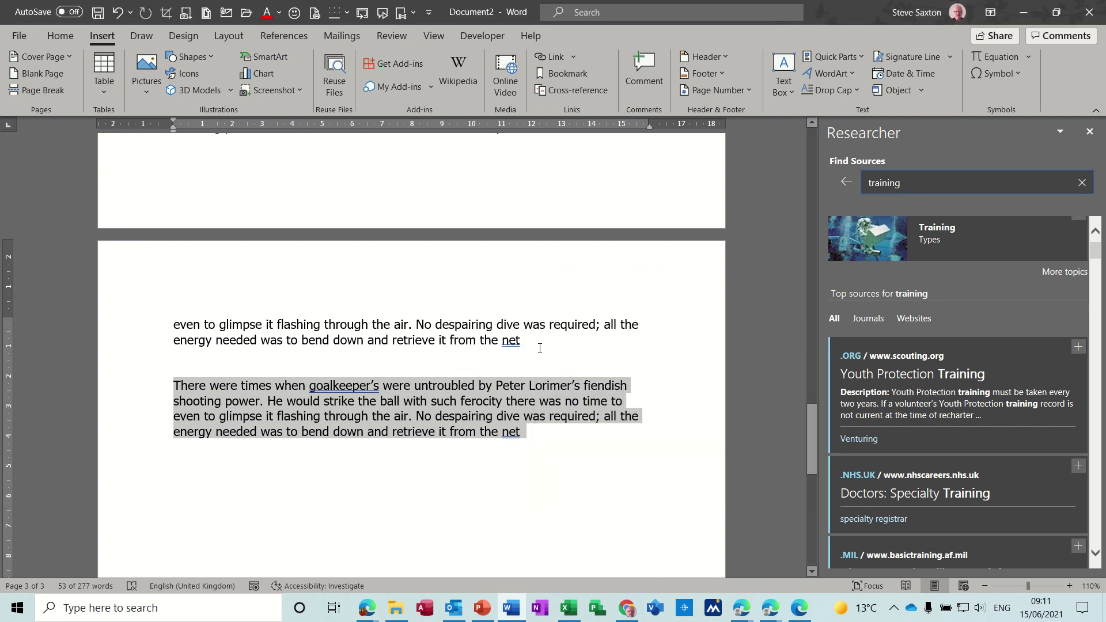
- Insert another copy of the 'intro' paragraph on a new line below
click(532, 447)
key(Return)
text(in)
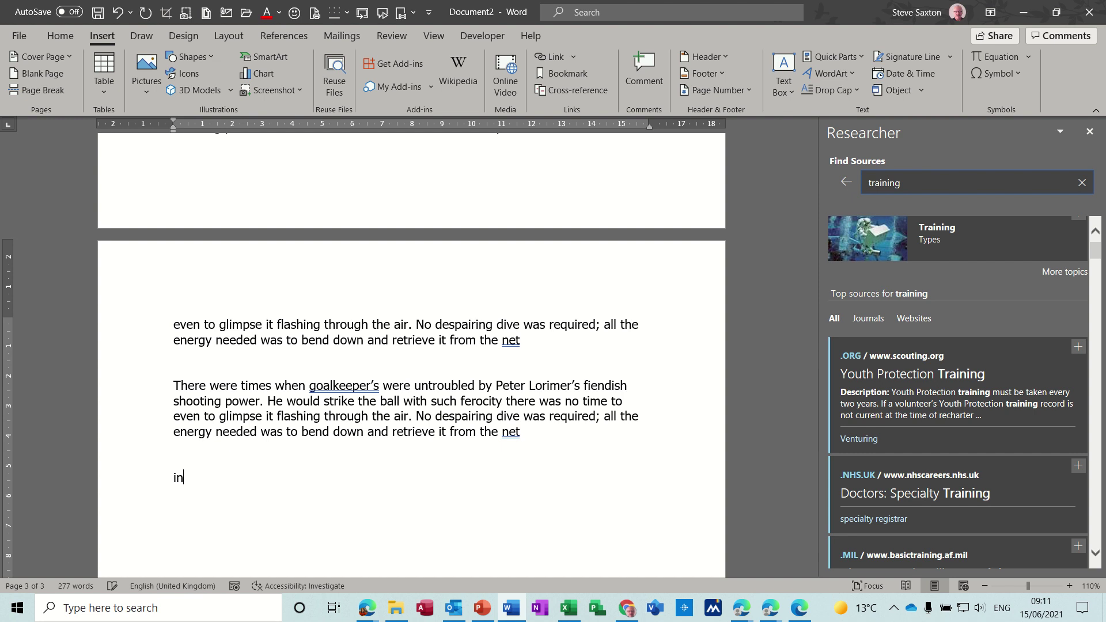
text(tro)
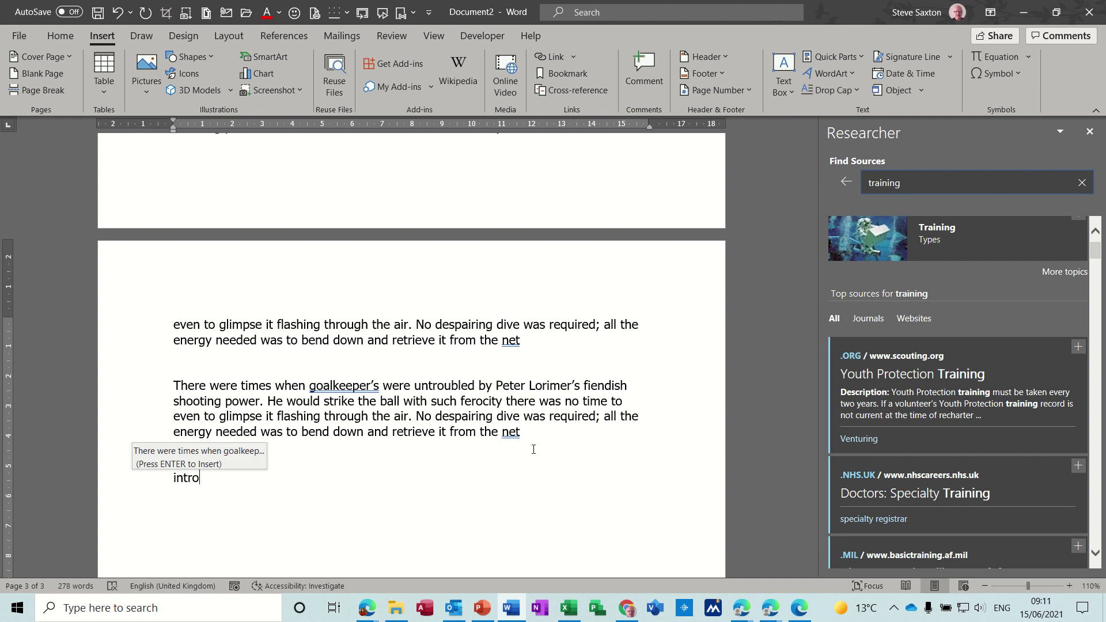
key(Return)
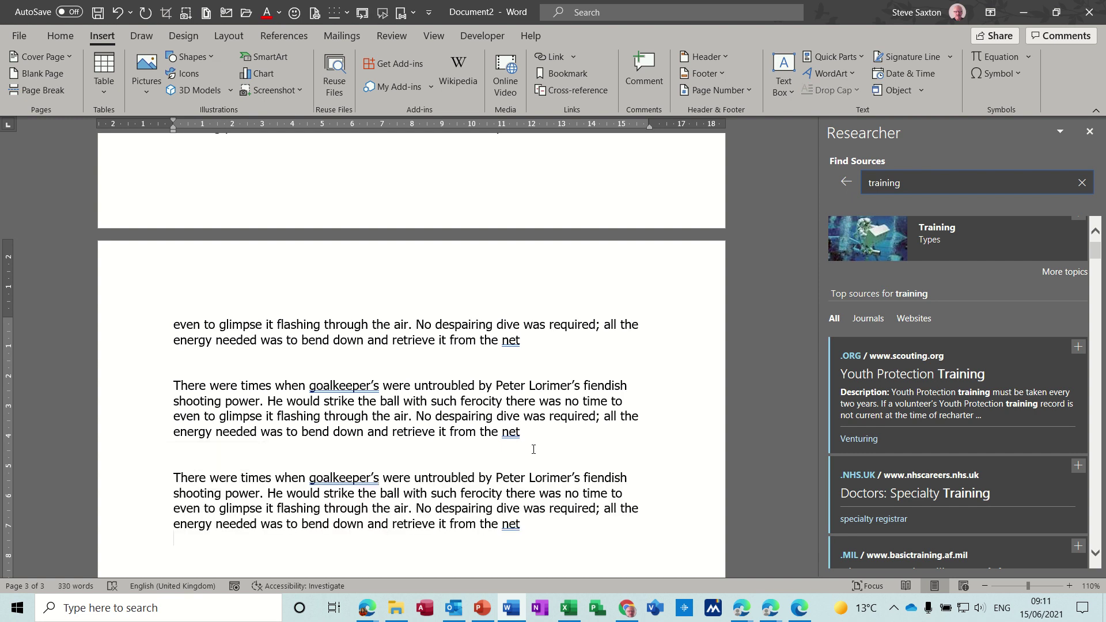
key(Return)
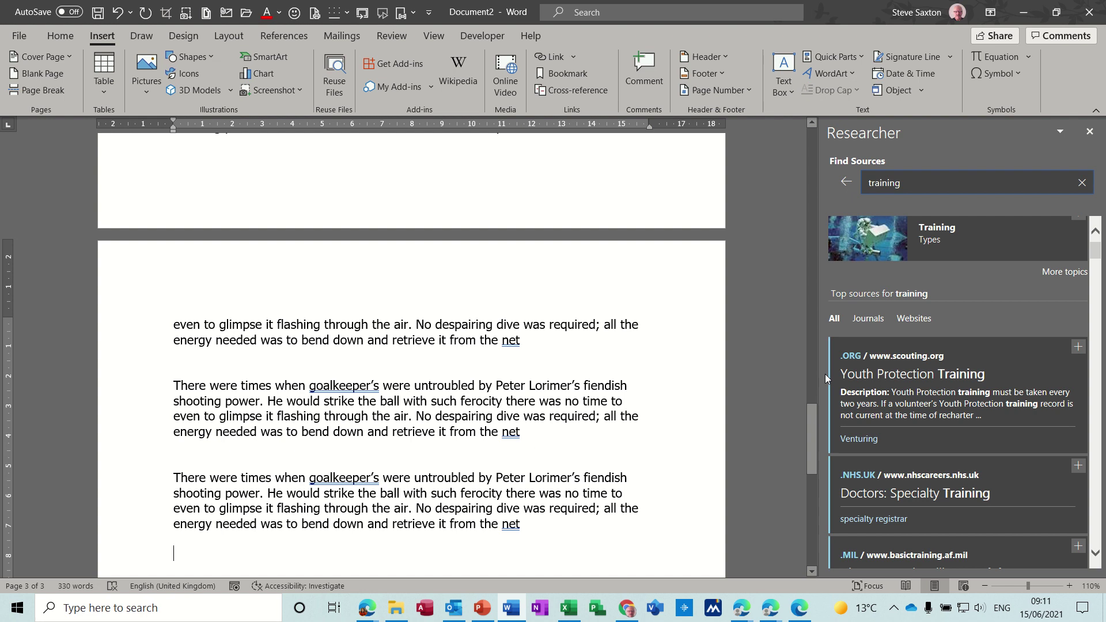
- Save the YouTube Earnings chart as AutoText entry 'chart', replacing the existing one
drag(813, 438, 823, 139)
click(618, 229)
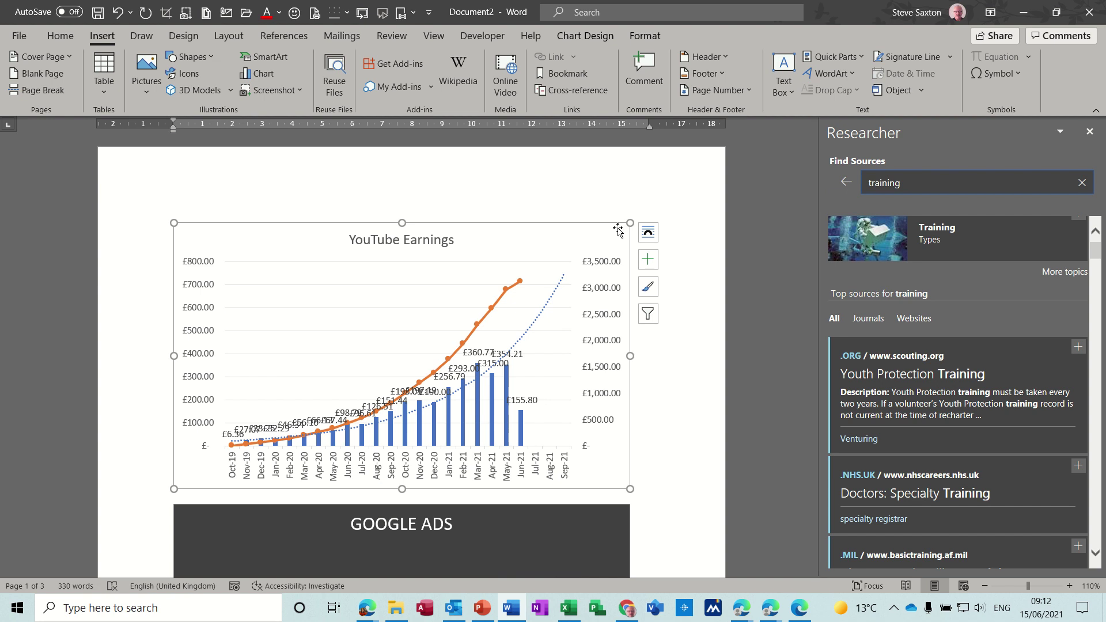
click(836, 56)
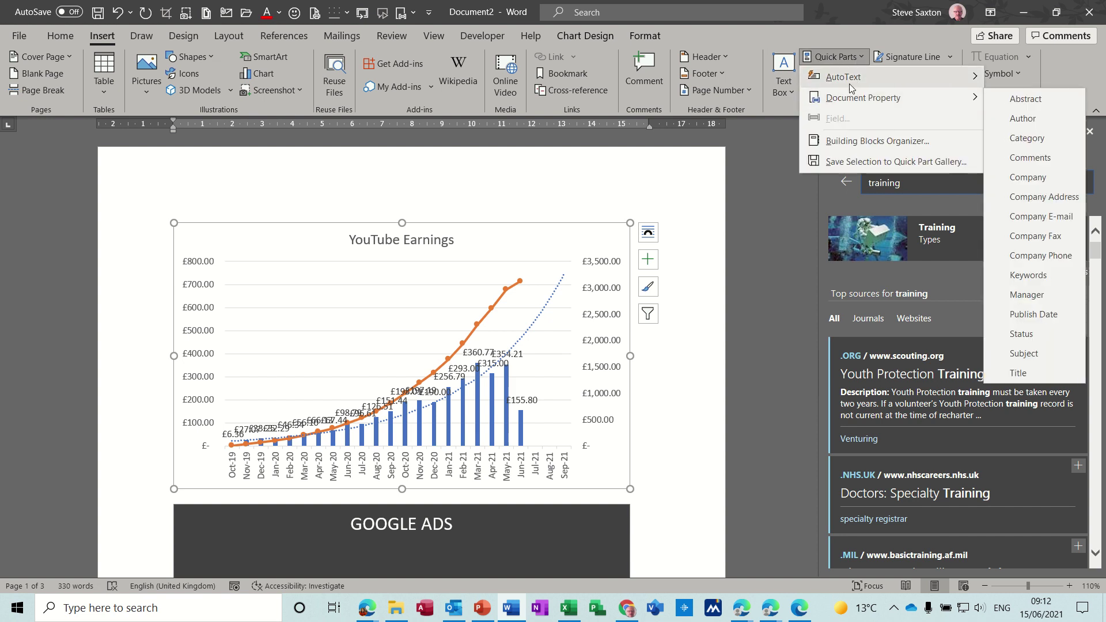
mouse_move(847, 78)
click(607, 389)
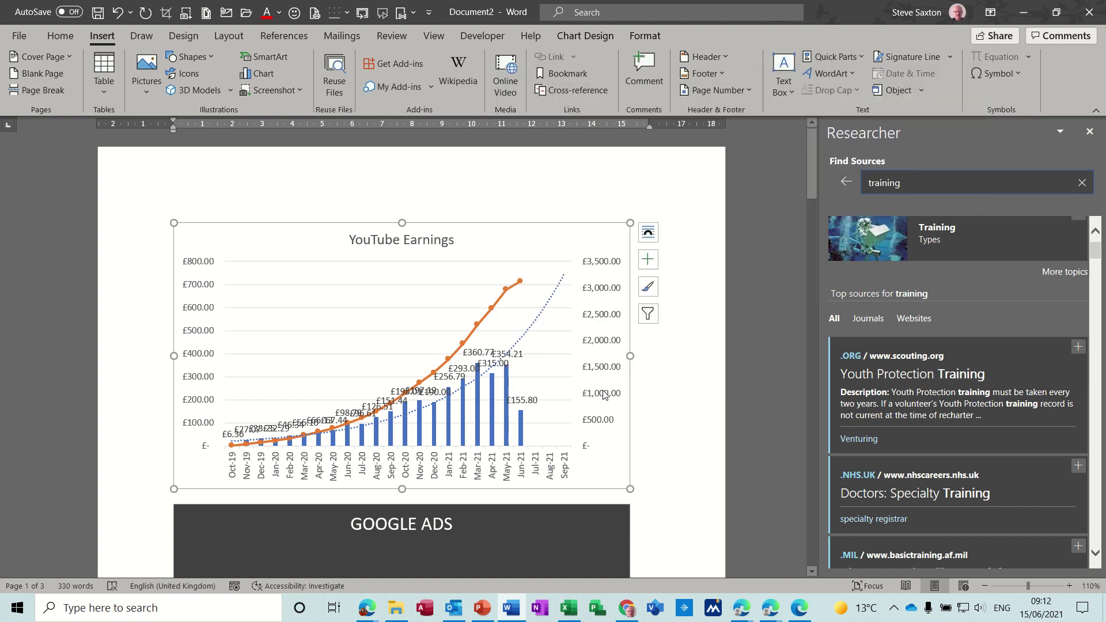
text(chart)
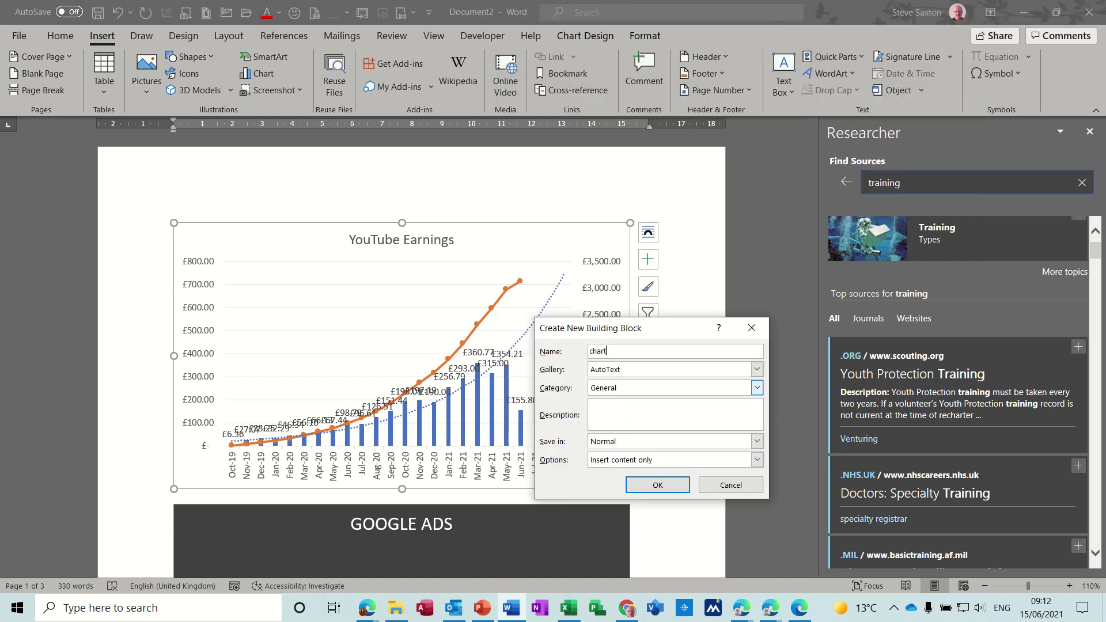
click(655, 486)
click(531, 344)
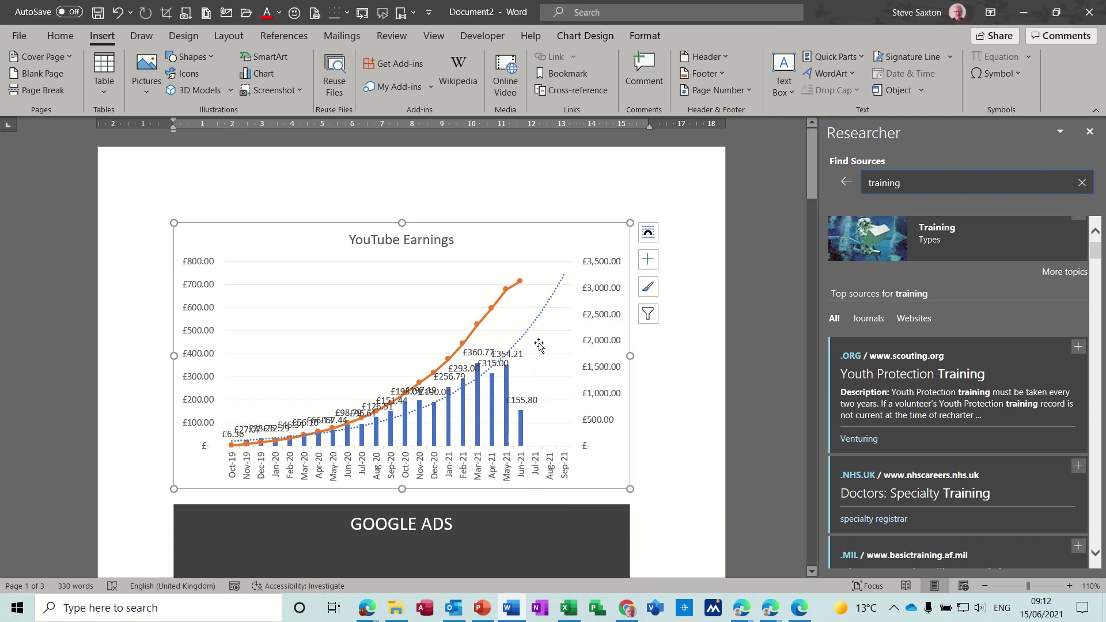
- Insert a copy of the chart on the empty line by typing 'chart' and pressing F3
drag(813, 181, 770, 484)
click(556, 302)
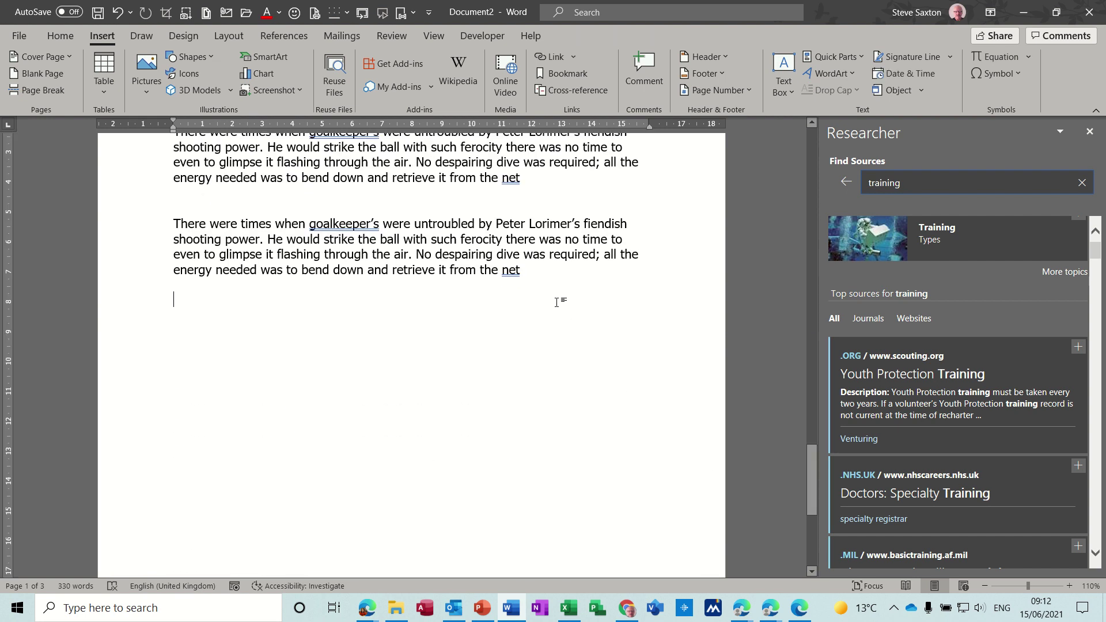
text(chart)
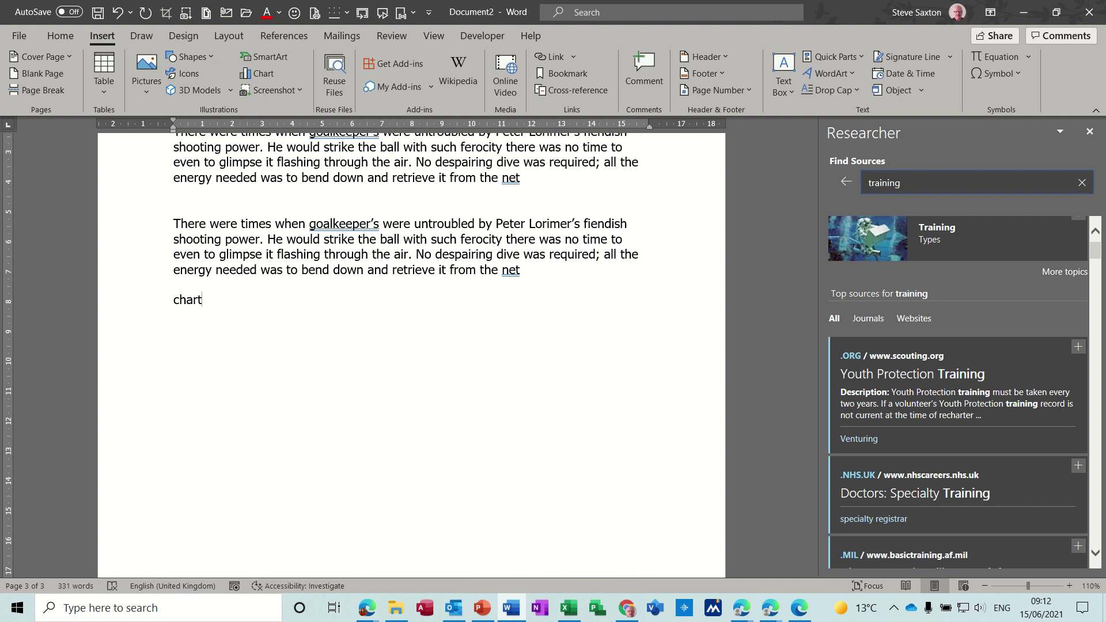
key(F3)
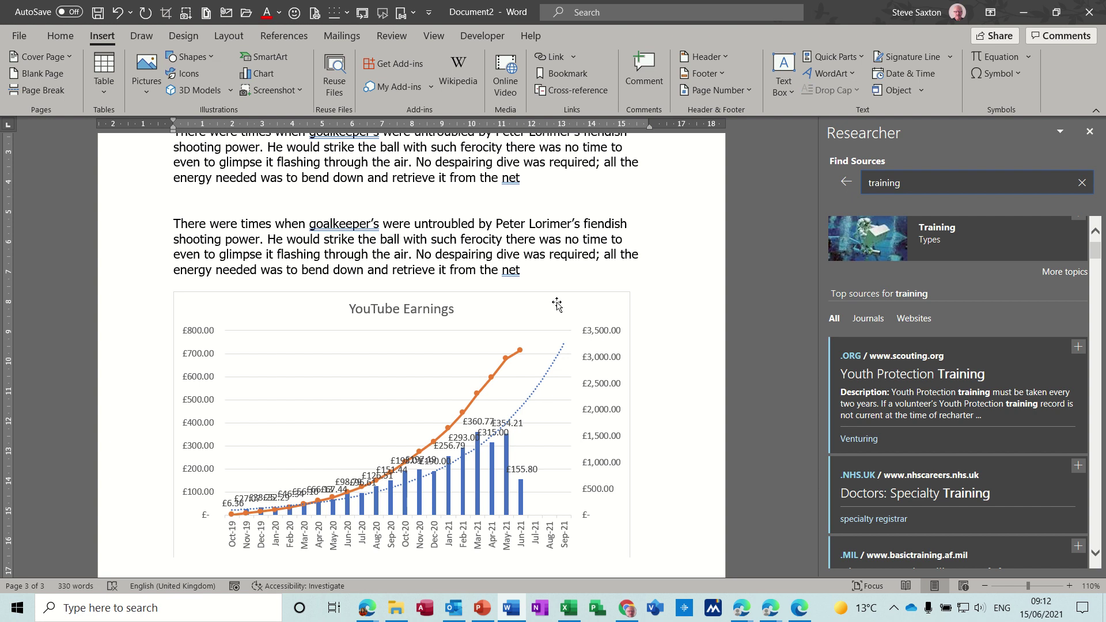
- Close Researcher and open the Weight and Exercise workbook in the Home tab's Reuse Files pane
click(1090, 132)
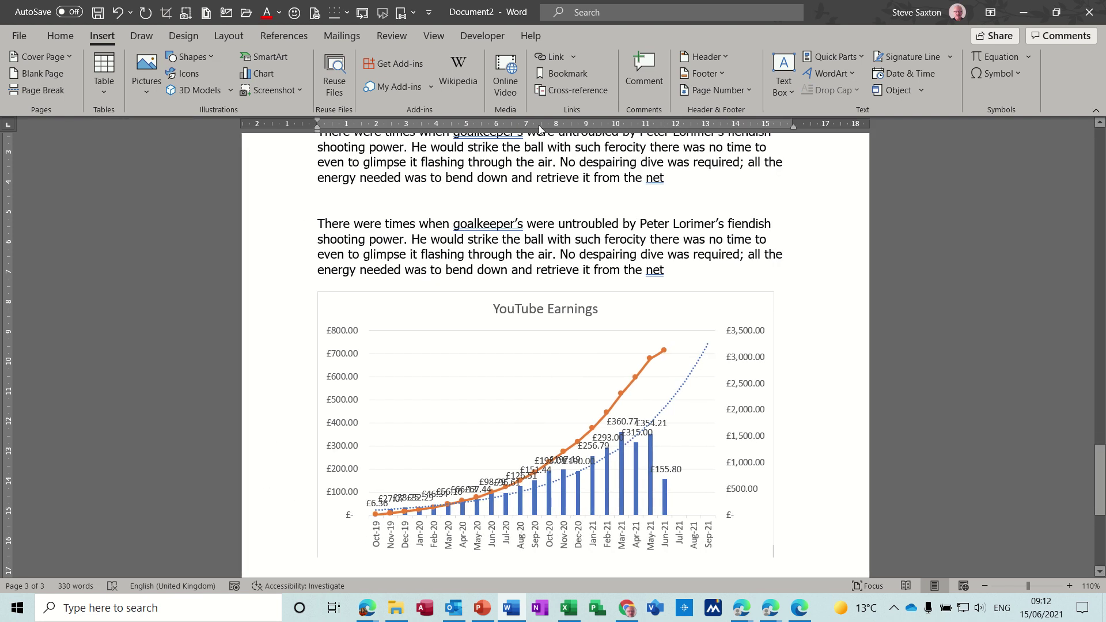
click(58, 37)
click(1065, 84)
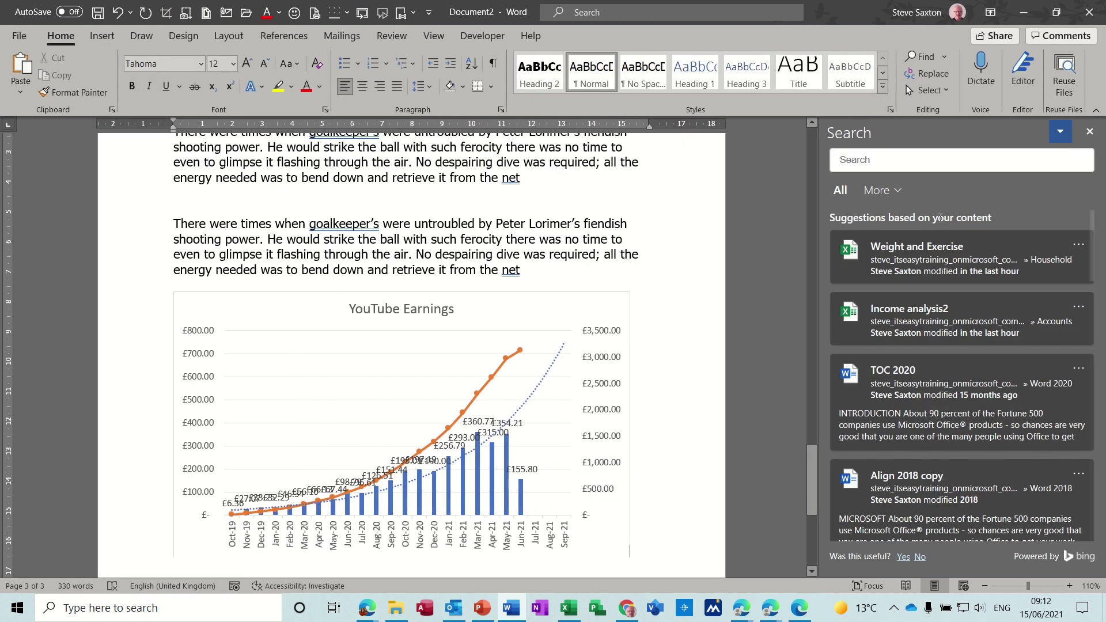
click(909, 249)
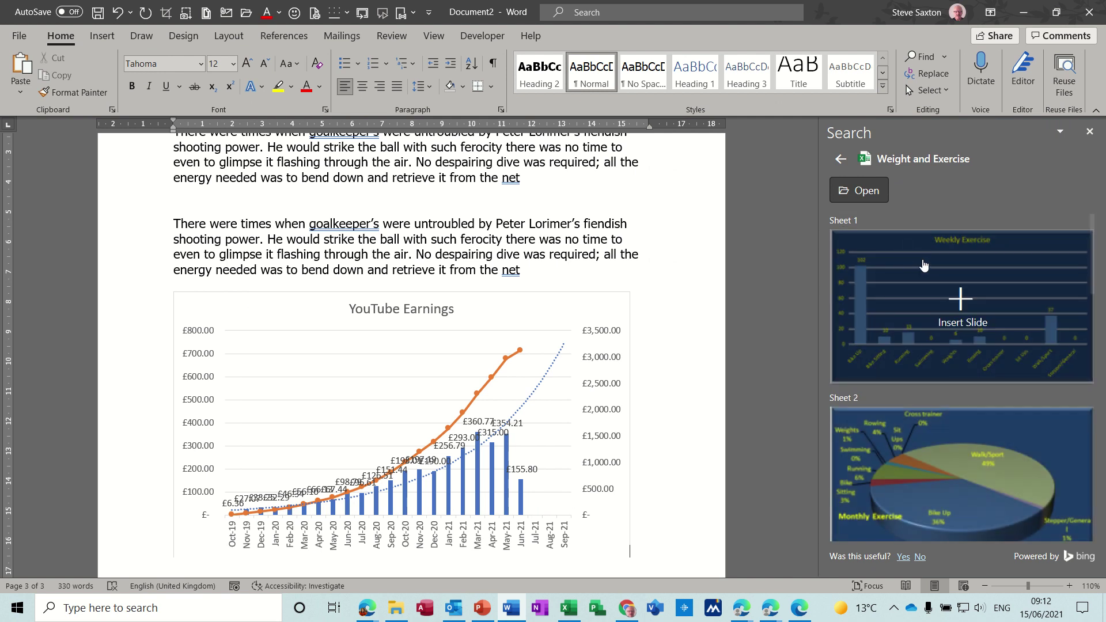
- Insert the Weekly Exercise, Monthly Exercise, Overall and Overall Exercise charts, then zoom out to view the pages
click(960, 300)
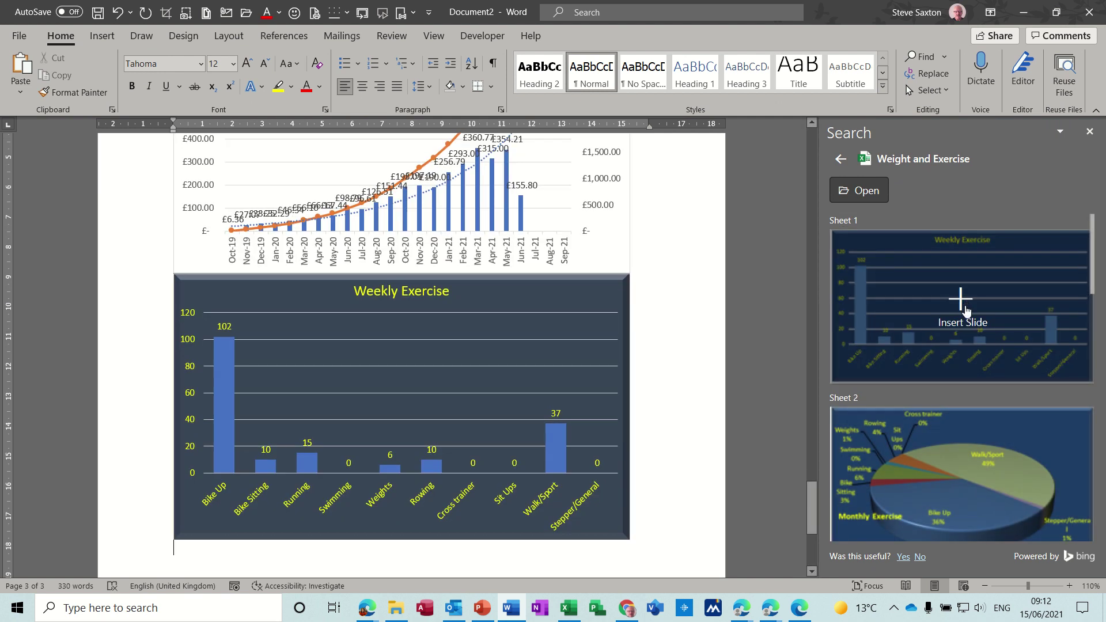
click(961, 468)
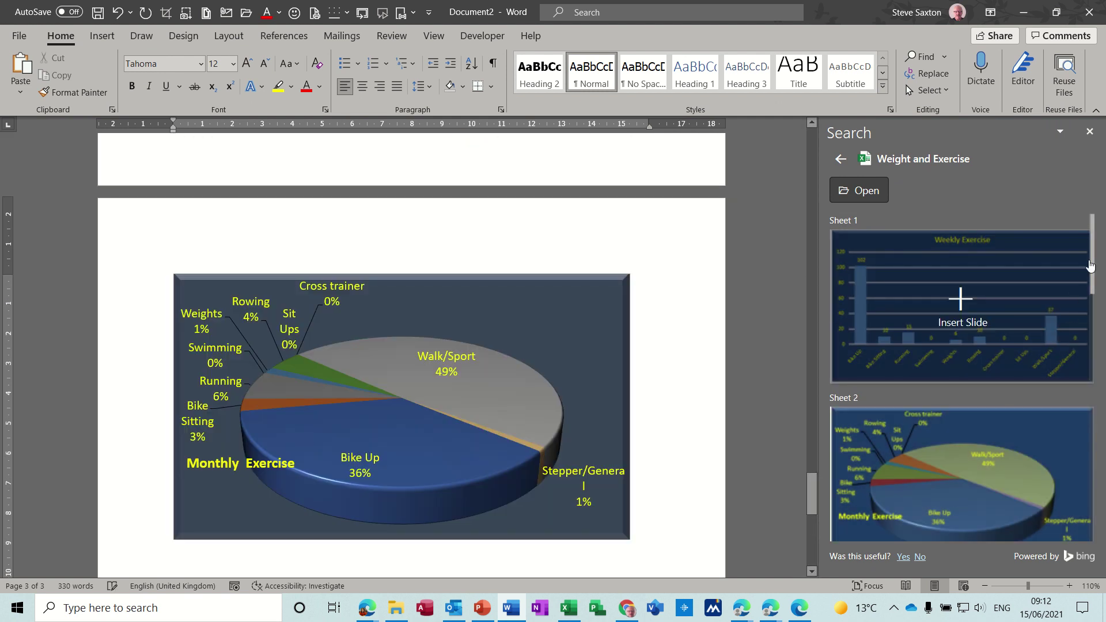
scroll(1094, 261, down, 5)
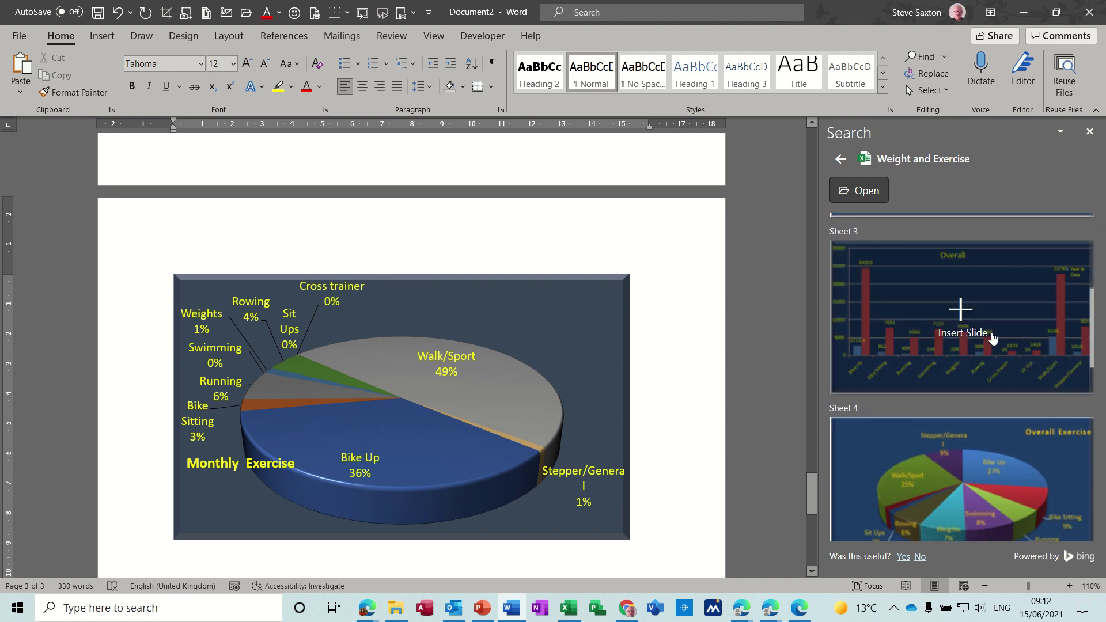
click(960, 314)
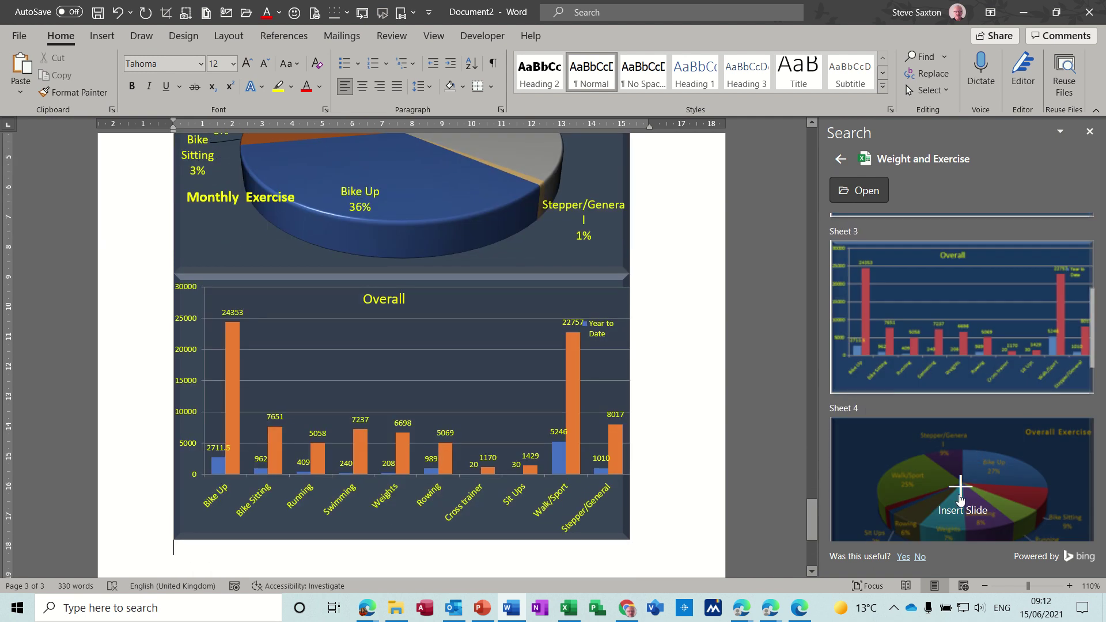
click(960, 494)
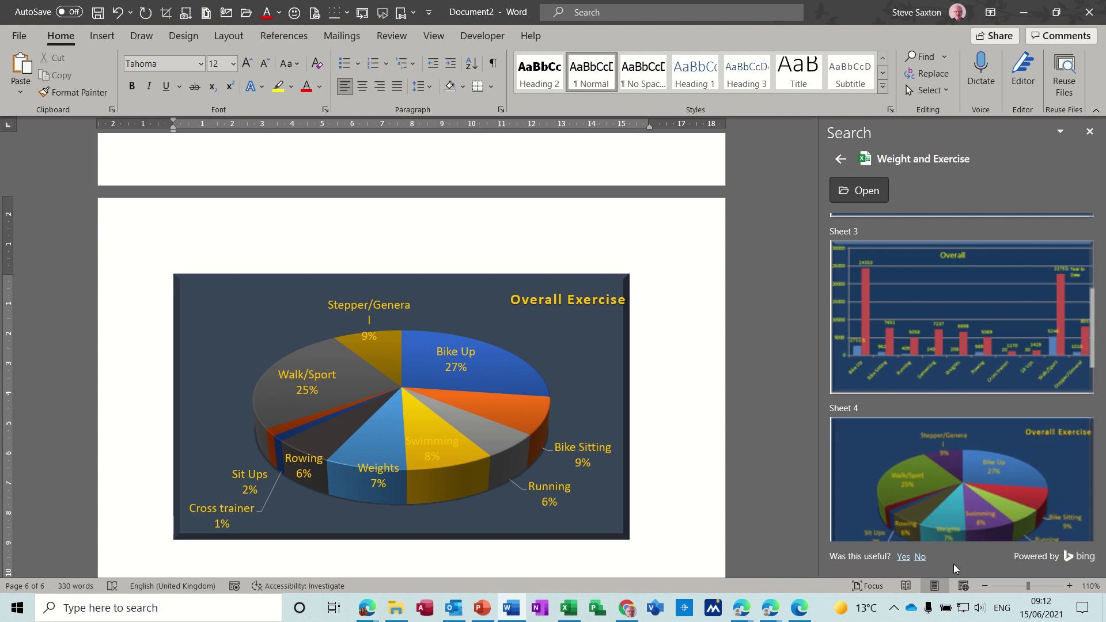
click(982, 586)
click(982, 586)
click(982, 586)
click(983, 586)
click(983, 586)
click(983, 586)
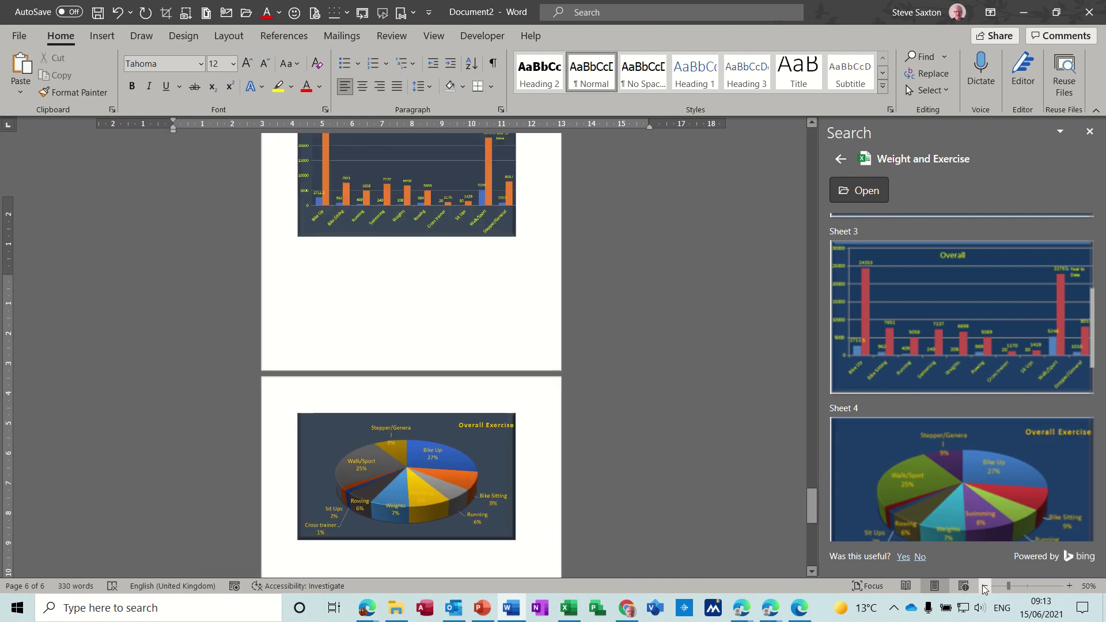
click(982, 586)
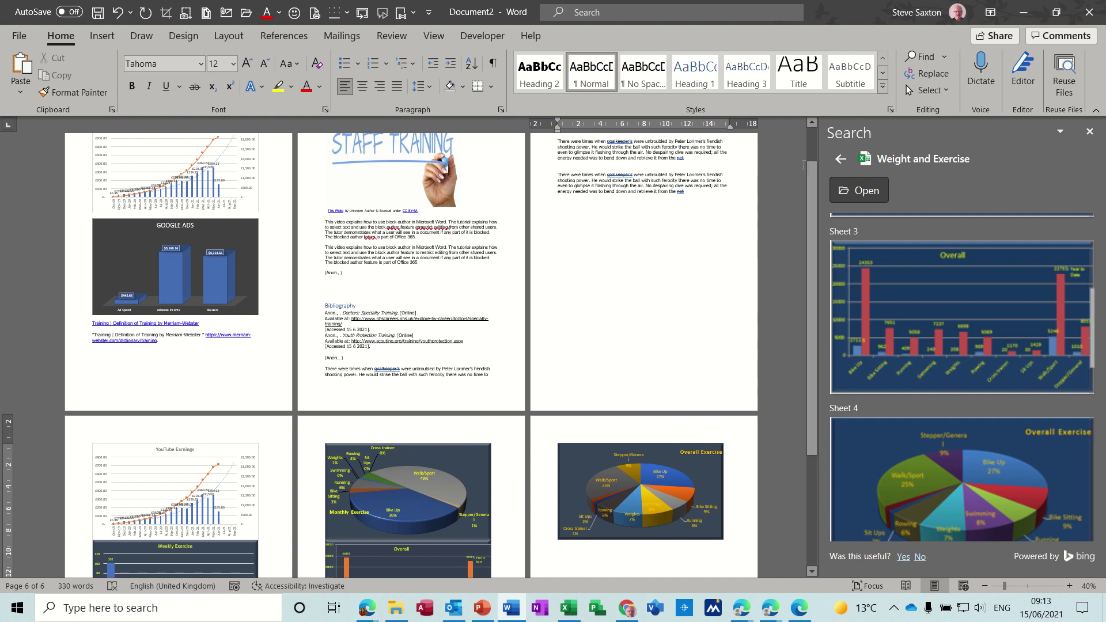
drag(812, 209, 811, 176)
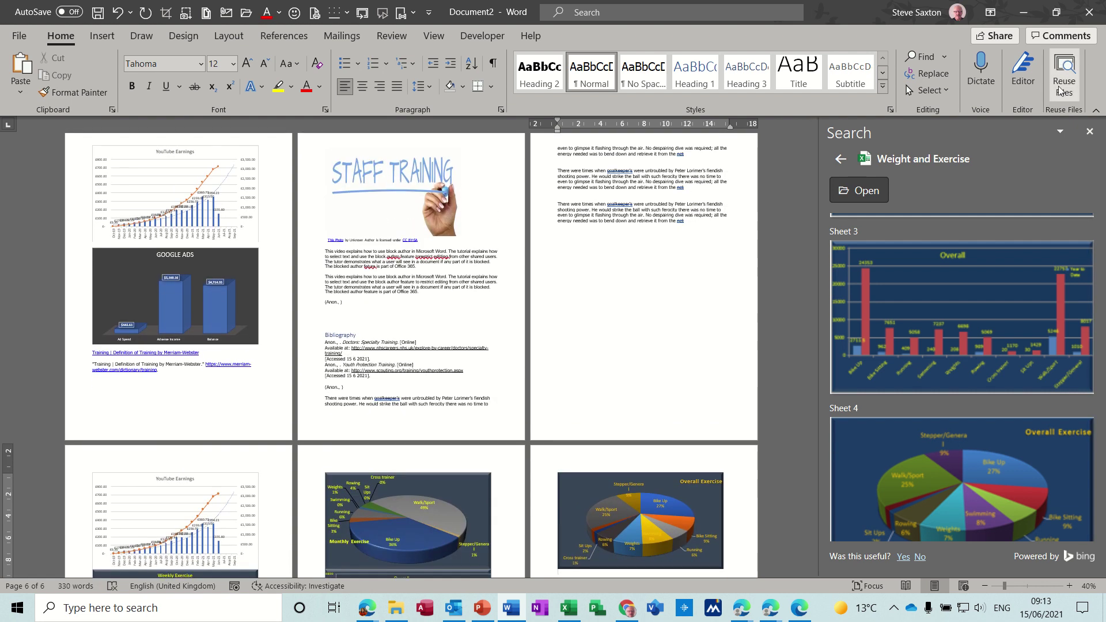
click(599, 14)
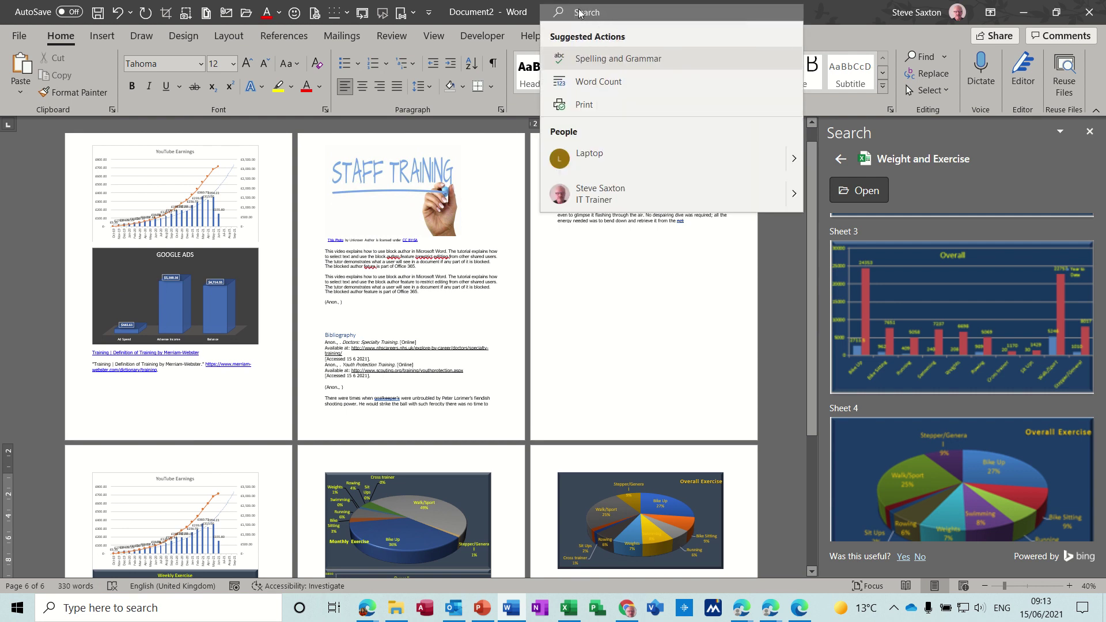
click(637, 290)
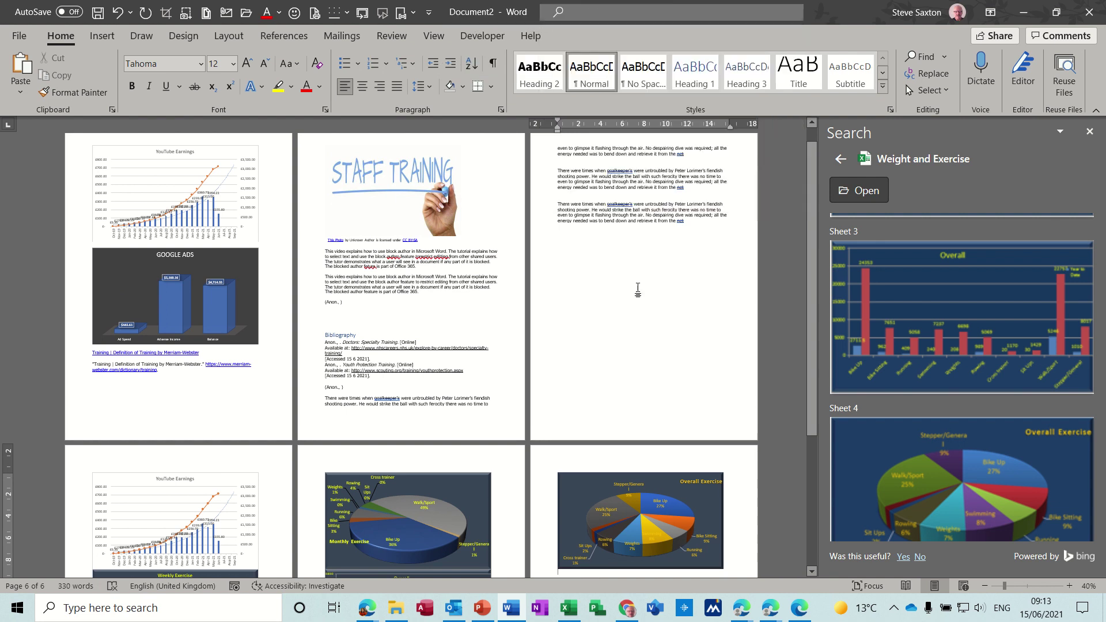